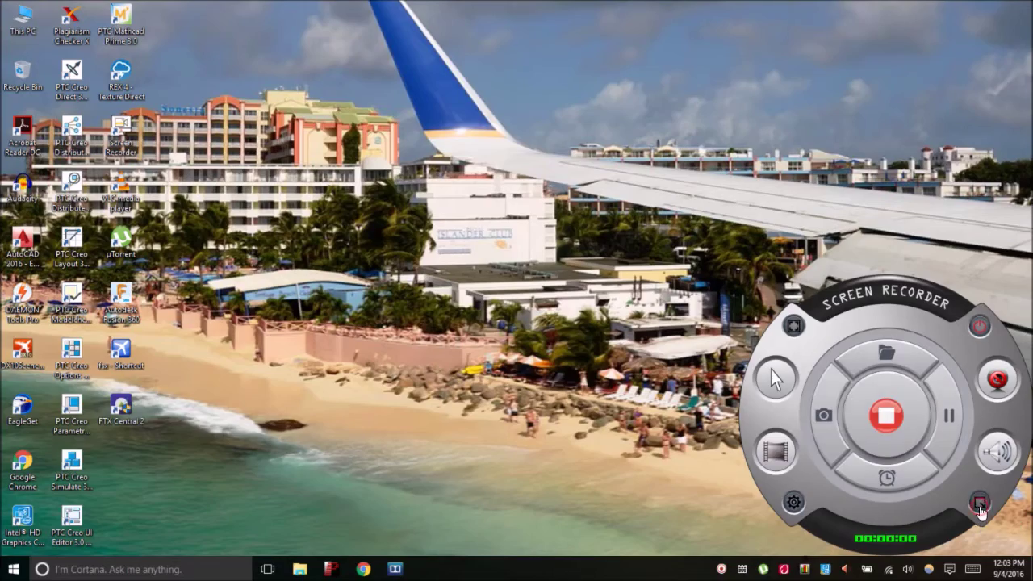
Review the computer's basic system information in the properties of This PC, and close the window.
click(980, 505)
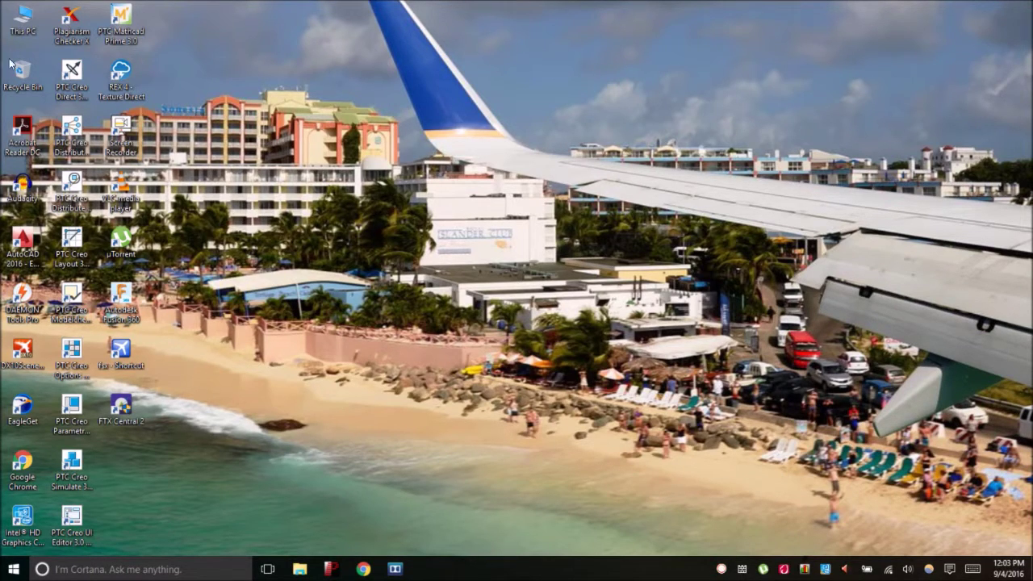
right_click(24, 32)
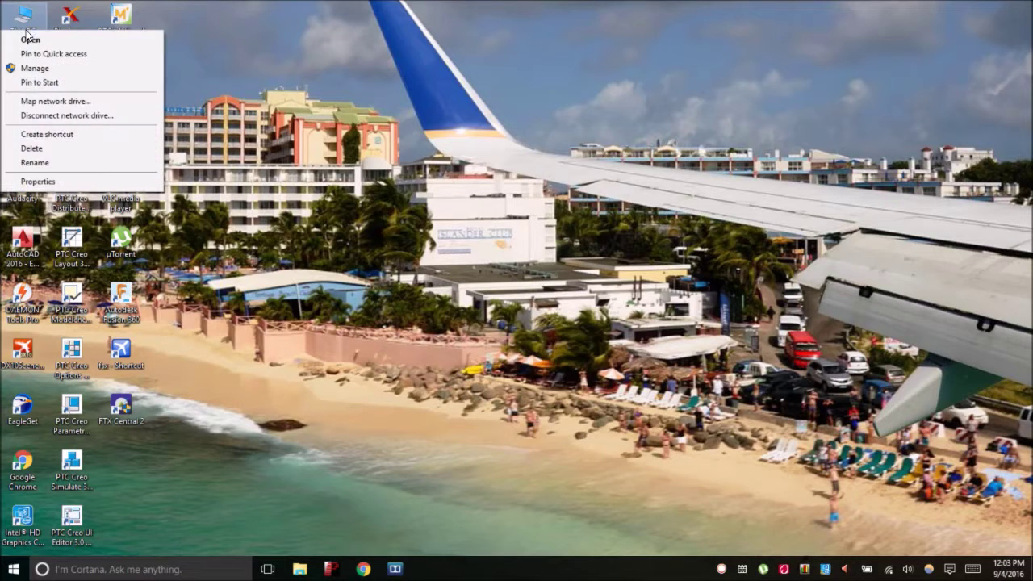
click(36, 178)
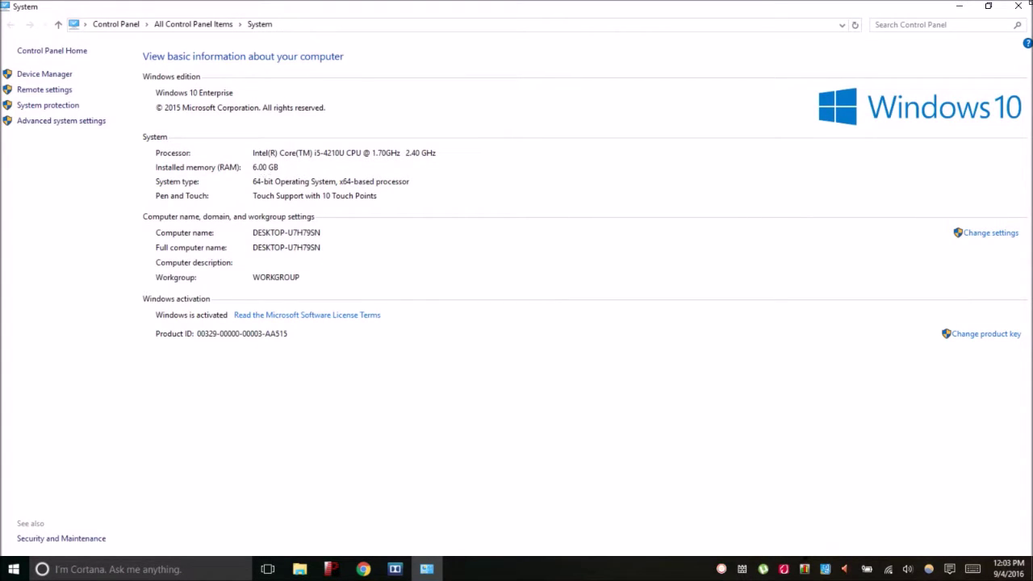
click(1018, 6)
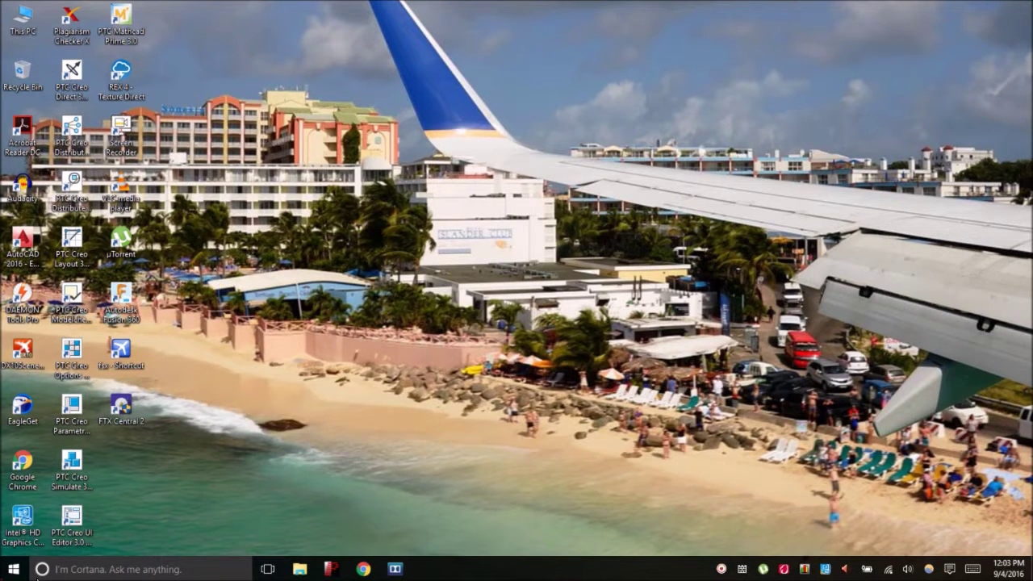
Run dxdiag, examine the display and render device details in the DirectX Diagnostic Tool, and exit it.
click(13, 569)
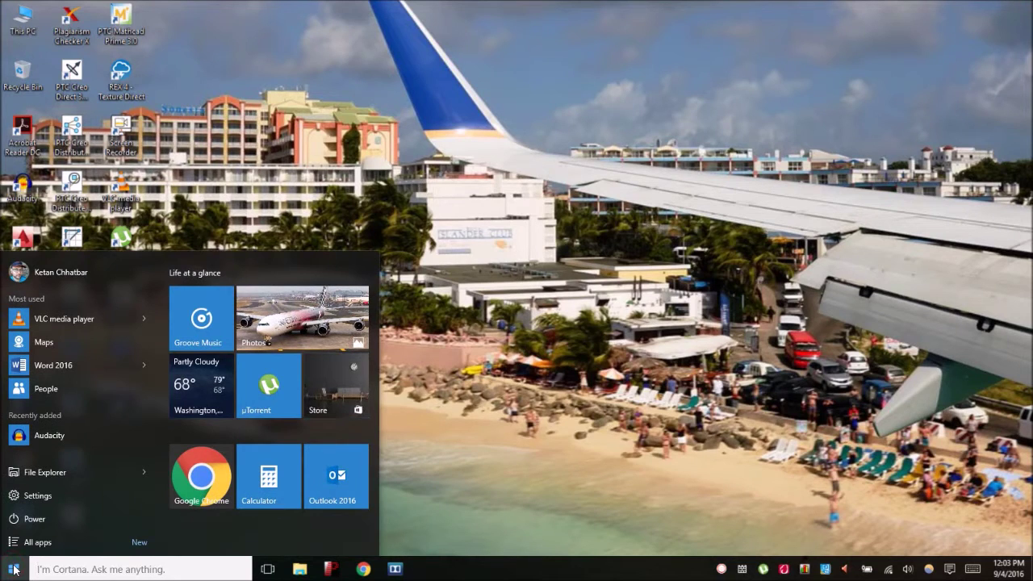
text(dxdia)
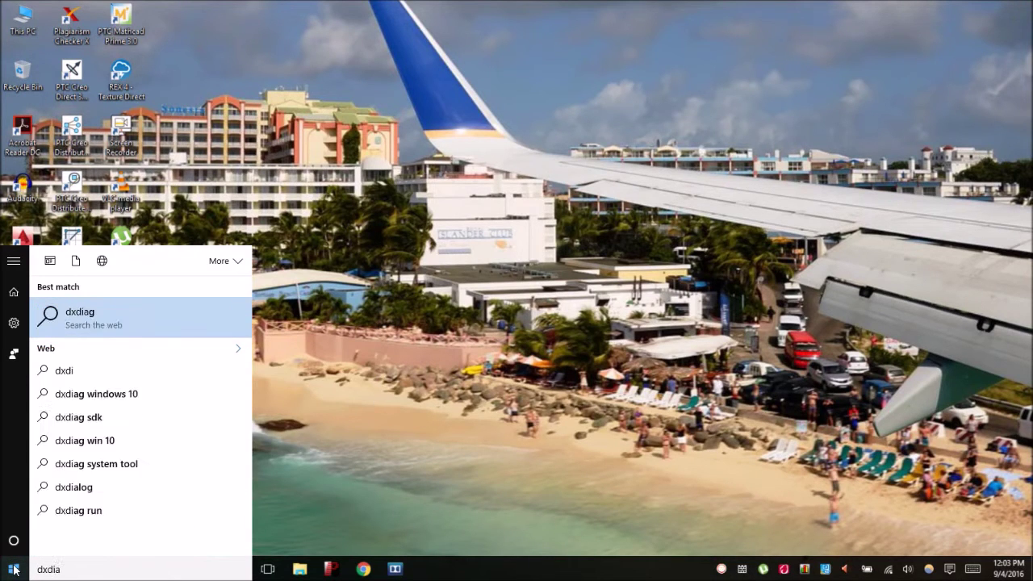
text(g)
key(Return)
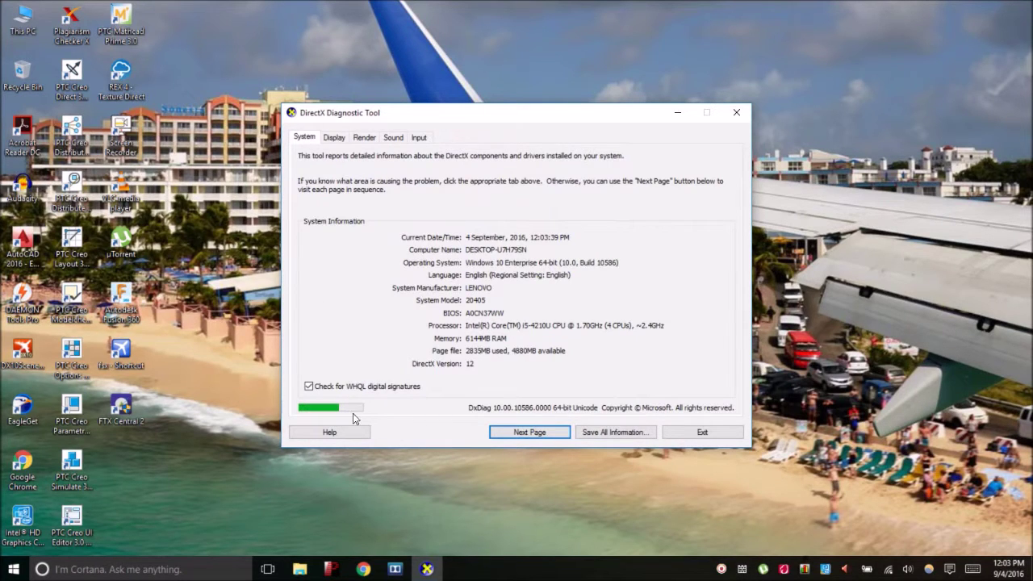
click(334, 138)
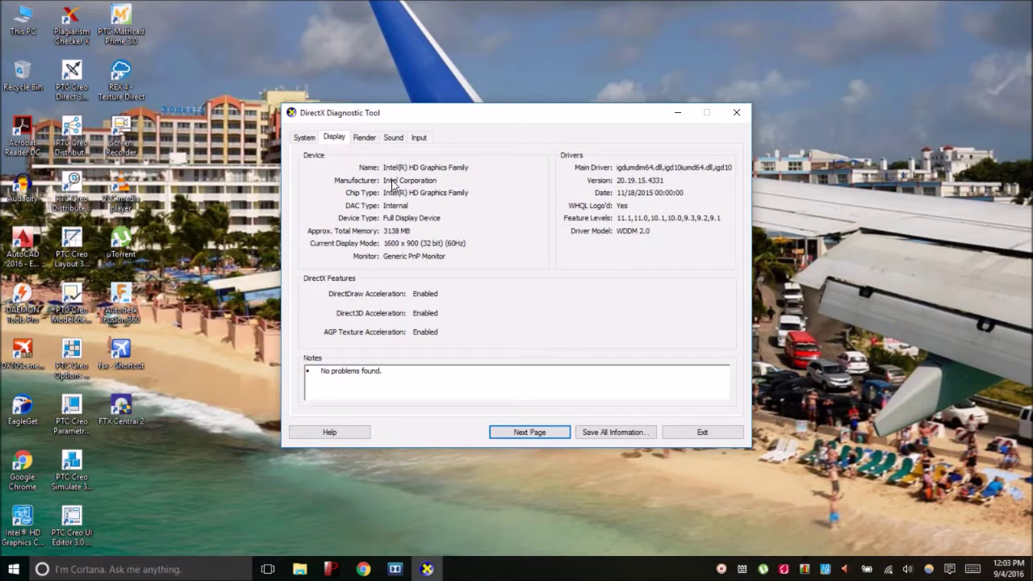
click(367, 140)
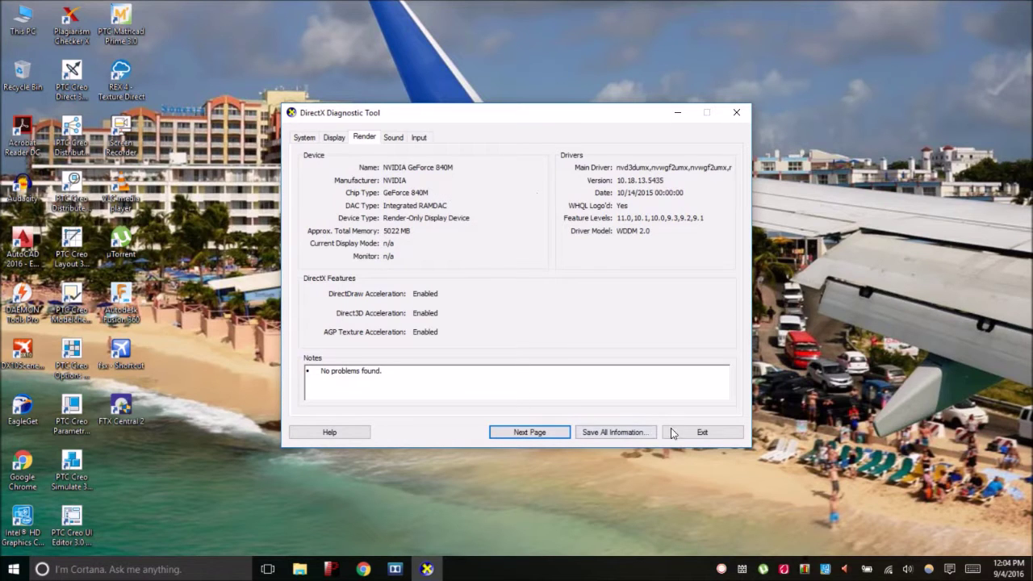
click(695, 433)
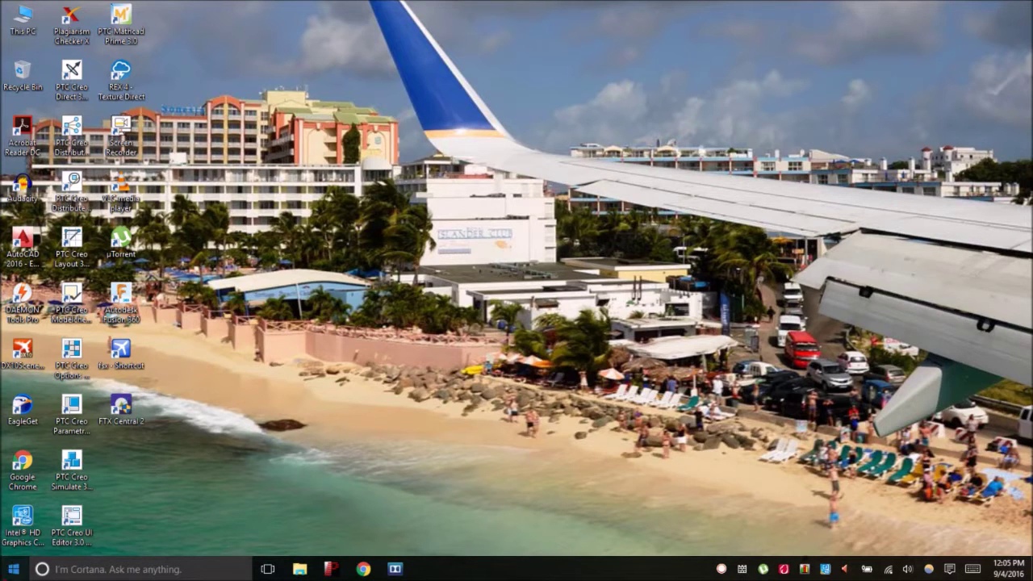
Search Windows for "progra" and open Programs and Features.
click(13, 568)
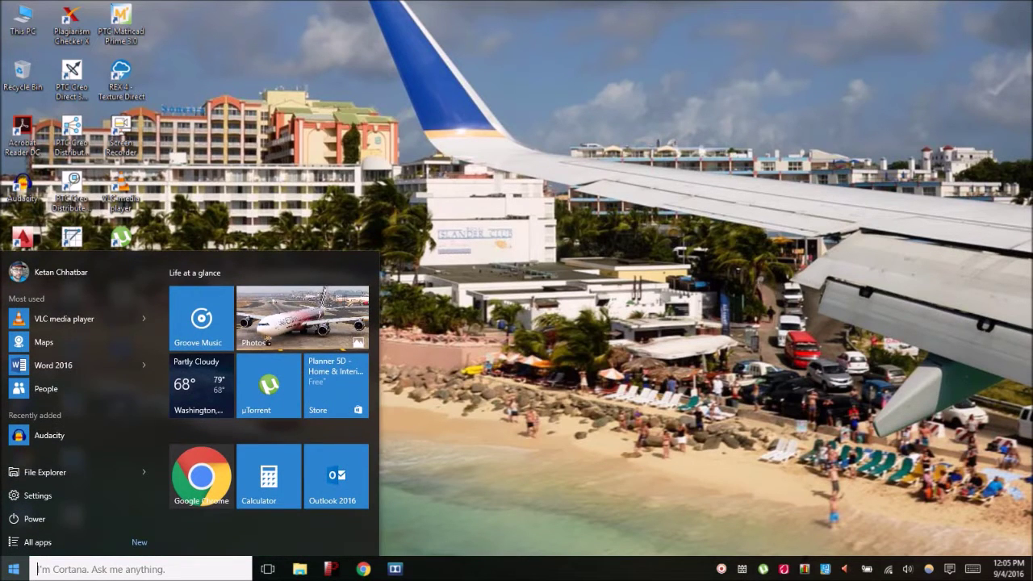
text(prog)
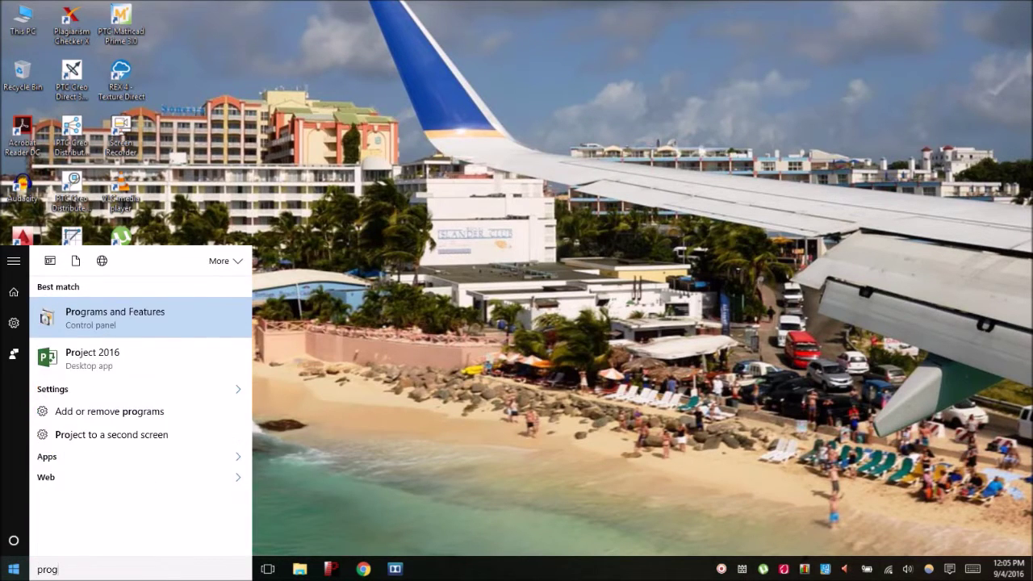
text(ra)
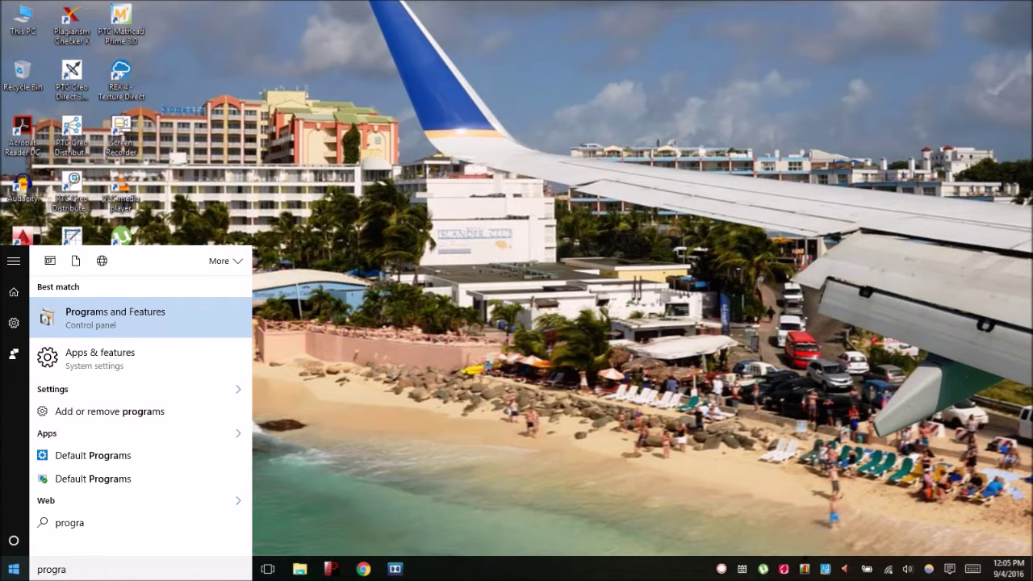
key(Return)
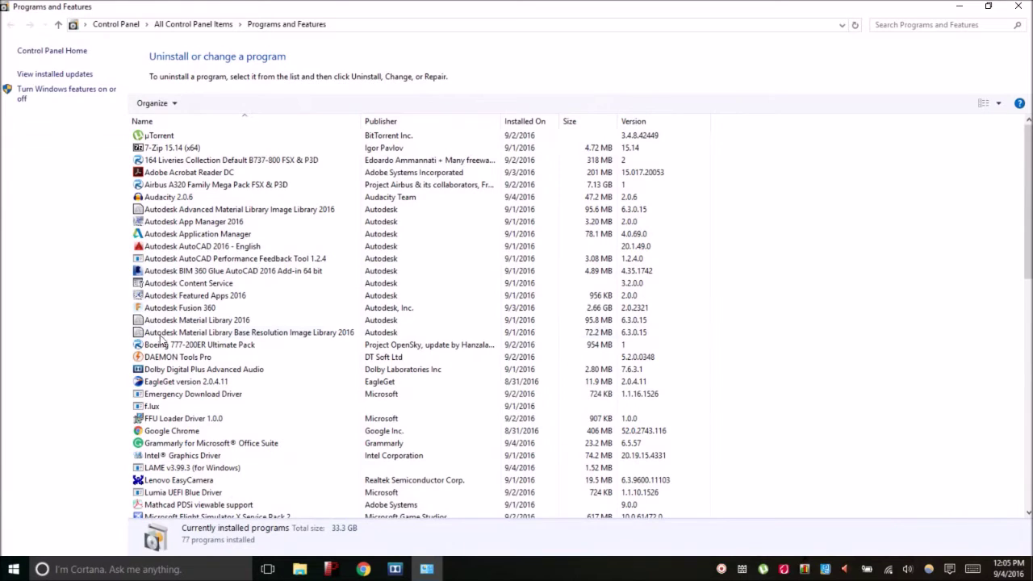
Look through the installed programs list, including the Boeing 777-200ER Ultimate Pack, Microsoft Flight Simulator X and NVIDIA entries.
click(247, 345)
scroll(438, 396, down, 16)
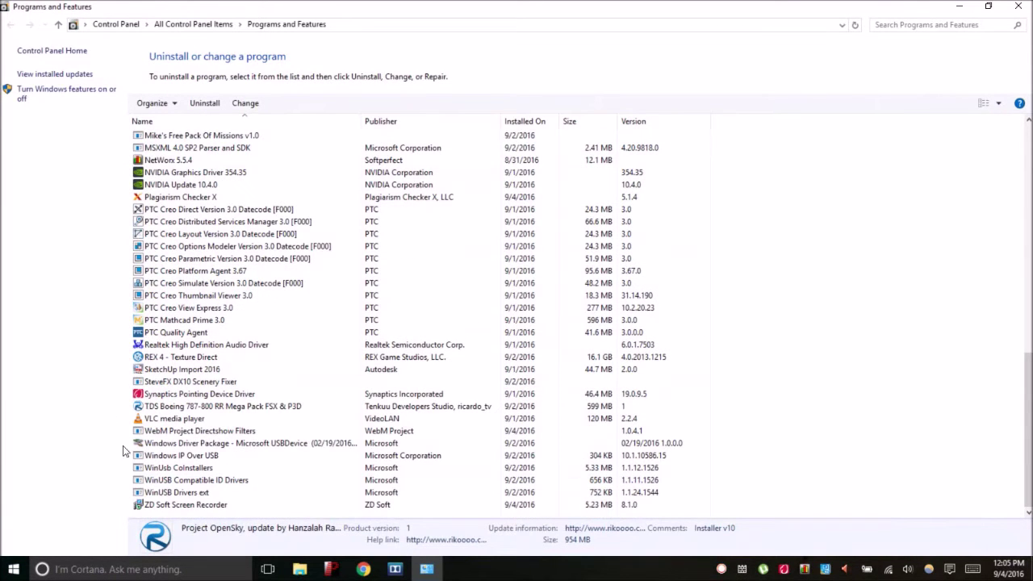
scroll(192, 484, up, 7)
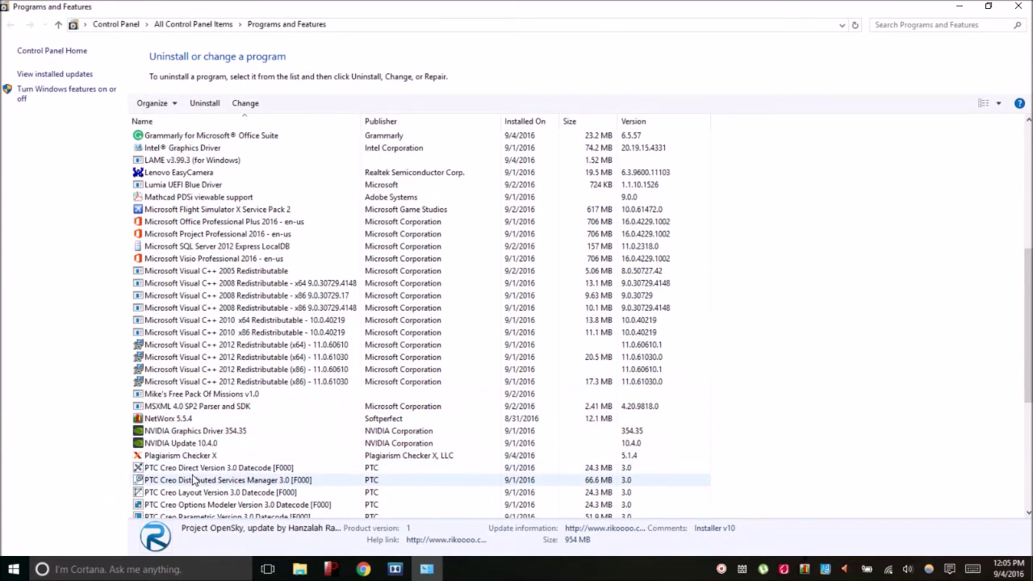
scroll(194, 480, down, 3)
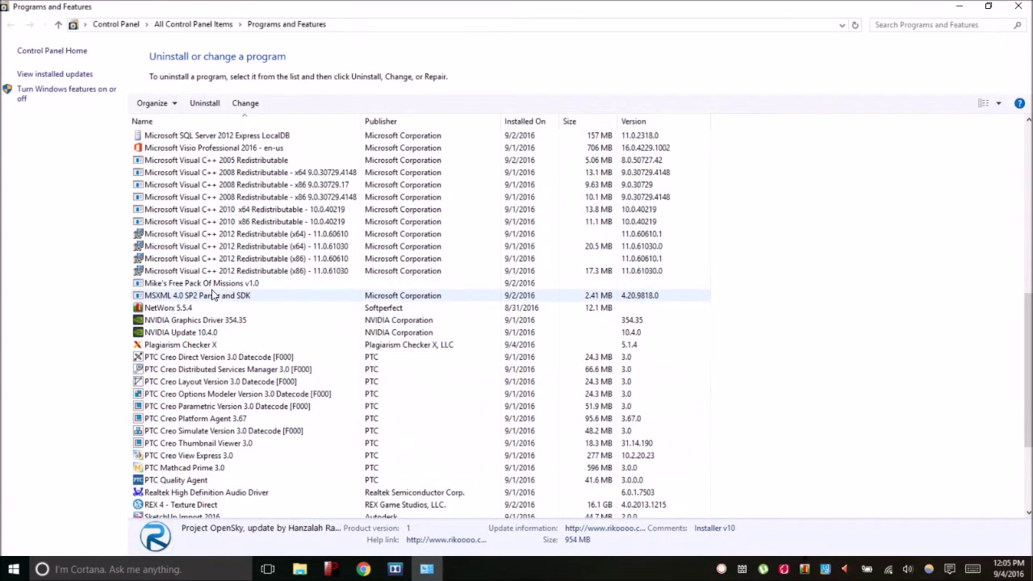
scroll(230, 340, up, 1)
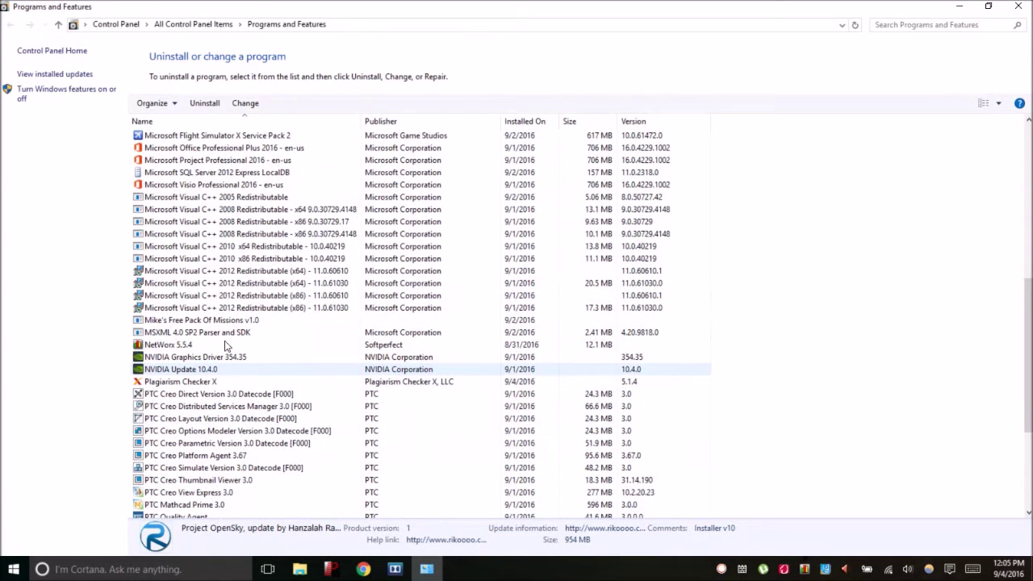
Check the FTX Global layers in FTX Central 2, close it and return to Programs and Features.
click(958, 6)
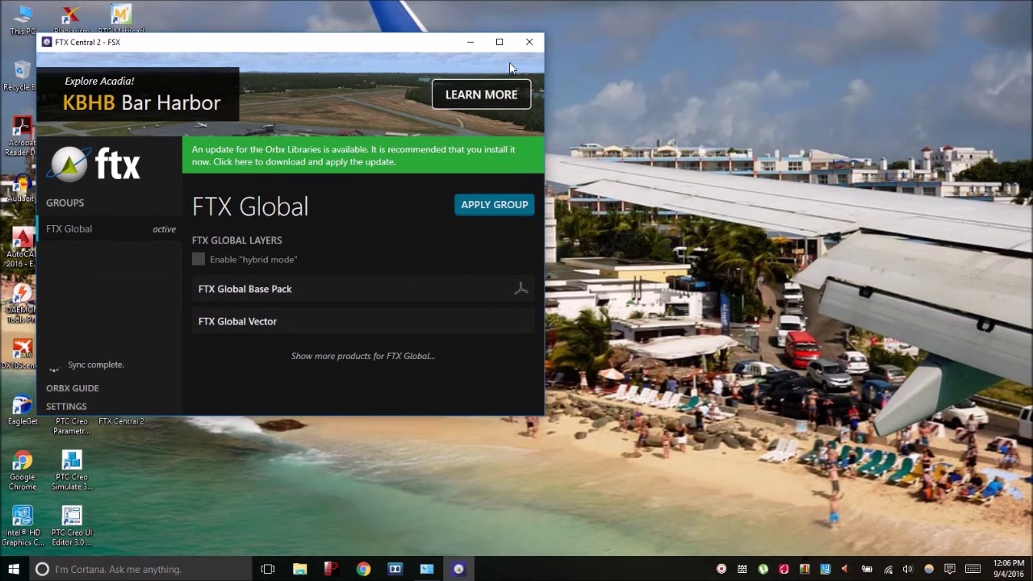
click(529, 42)
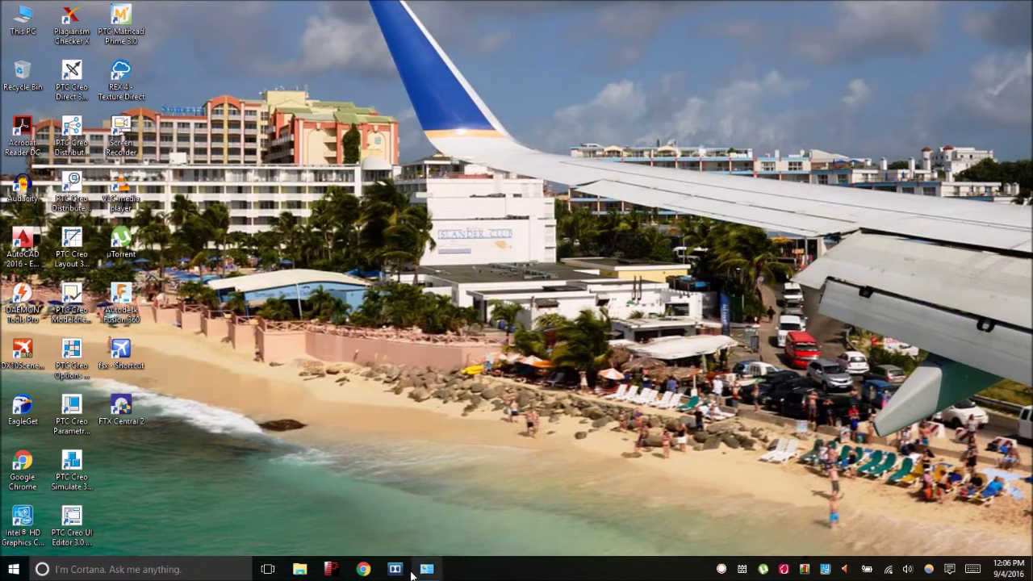
click(427, 570)
Examine the REX 4 - Texture Direct and TDS Boeing 787-800 RR Mega Pack entries in the installed programs list.
scroll(326, 456, down, 3)
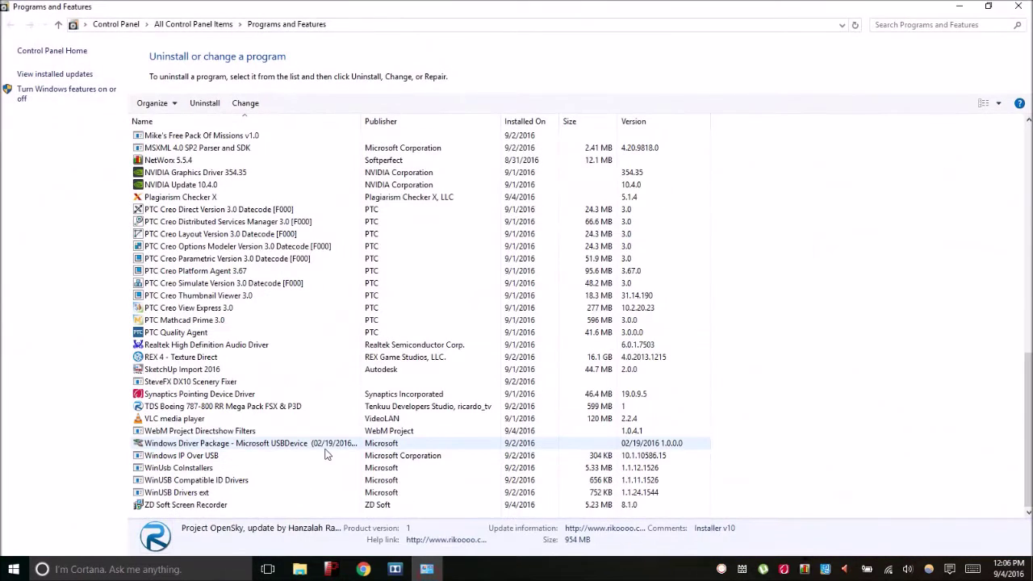
click(183, 360)
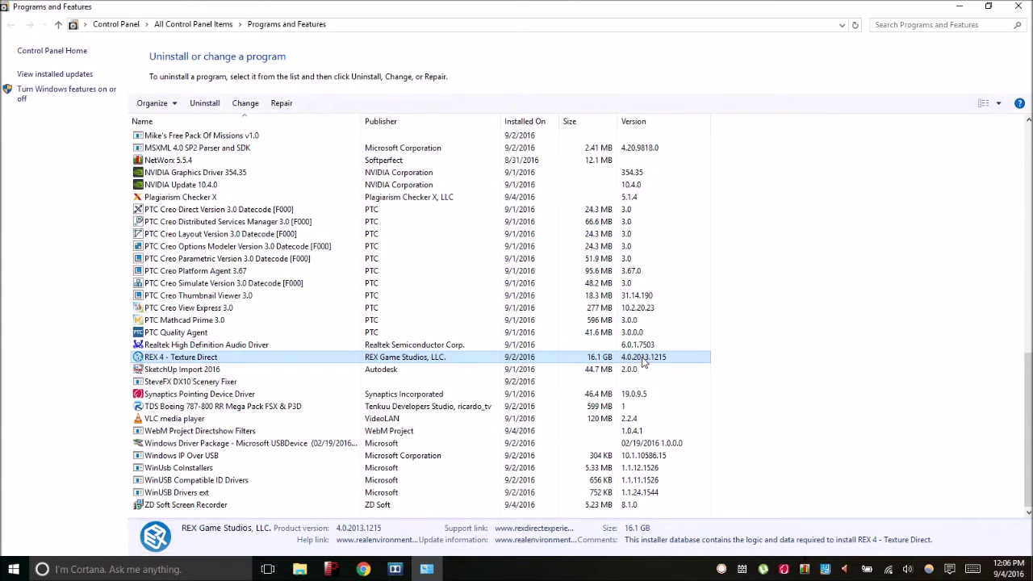
scroll(662, 320, up, 4)
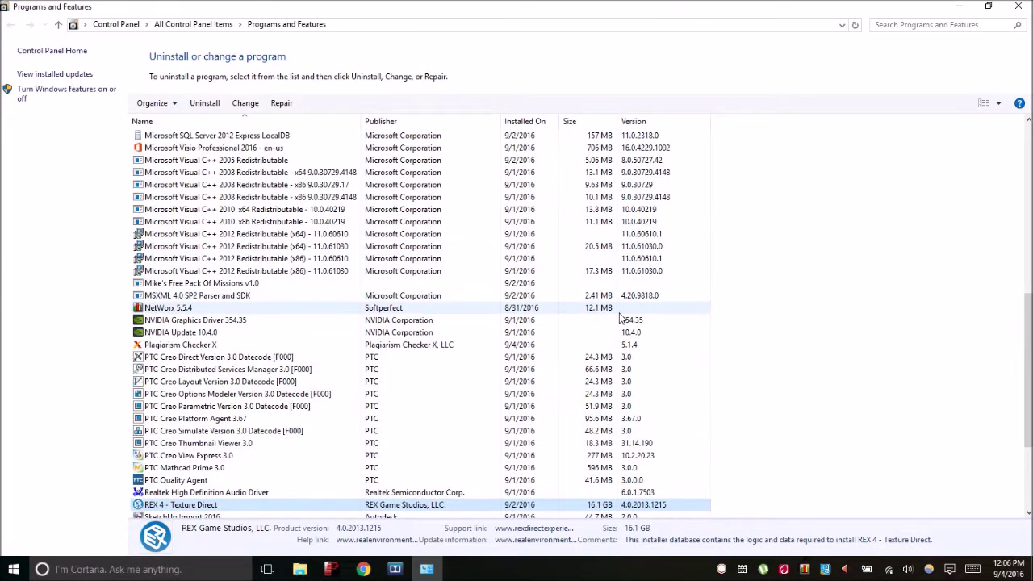
scroll(621, 319, down, 4)
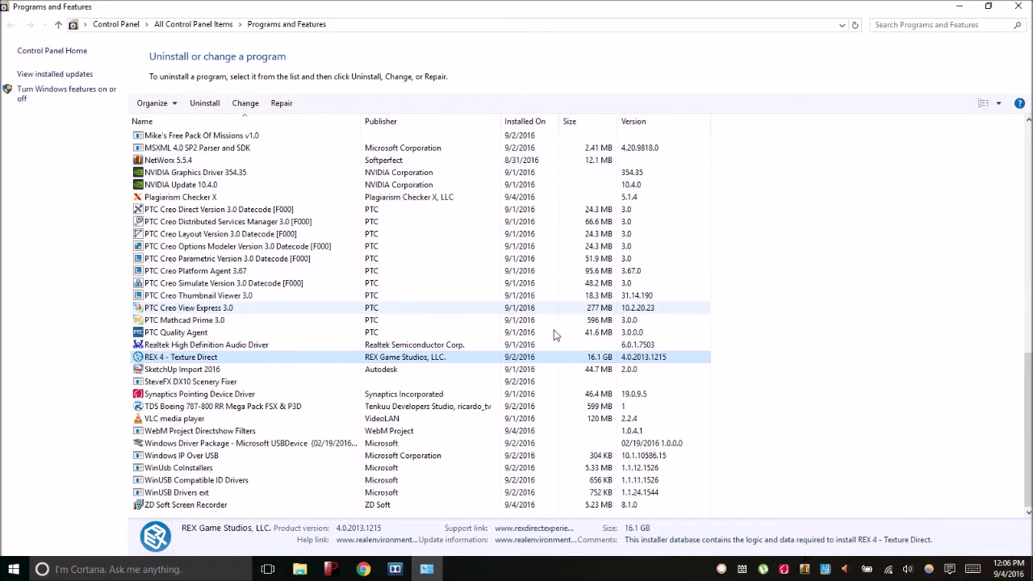
click(182, 408)
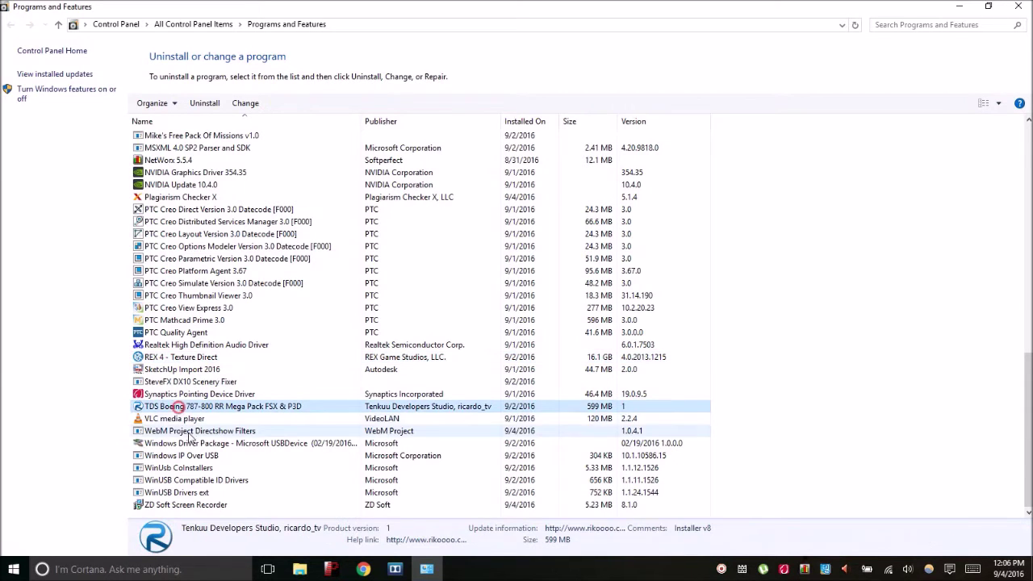
Examine the Airbus A320 Family Mega Pack, 164 Liveries Collection and Boeing 777-200ER Ultimate Pack entries in the installed programs list.
scroll(225, 411, up, 9)
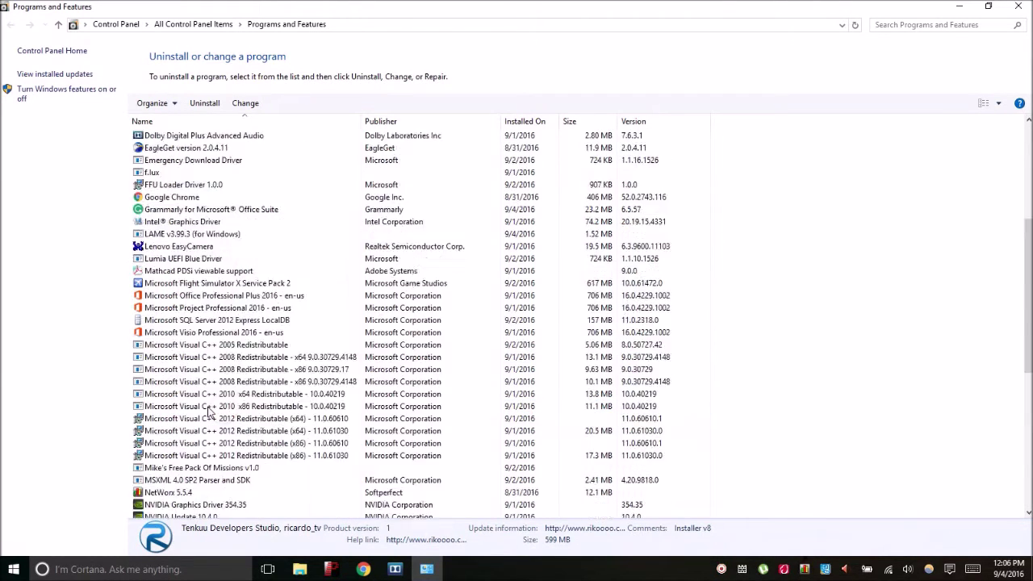
scroll(222, 403, down, 8)
scroll(218, 395, up, 7)
scroll(216, 355, up, 2)
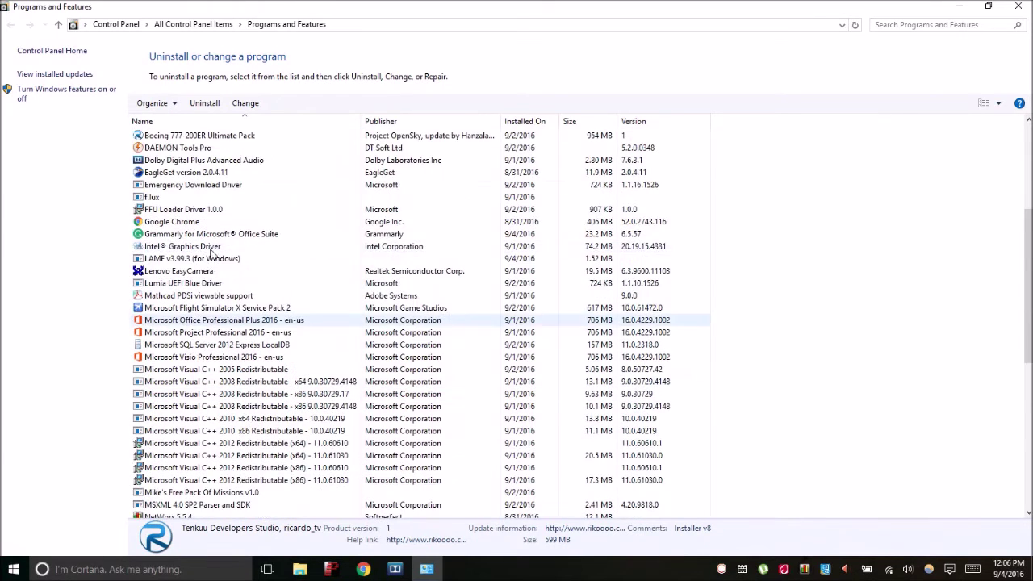
scroll(212, 290, up, 5)
scroll(210, 282, up, 1)
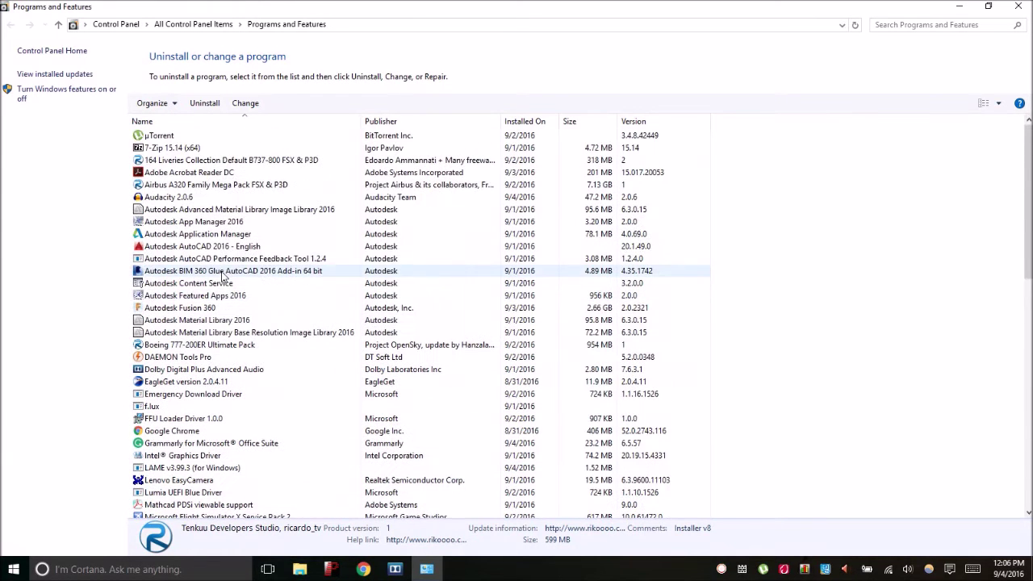
click(195, 185)
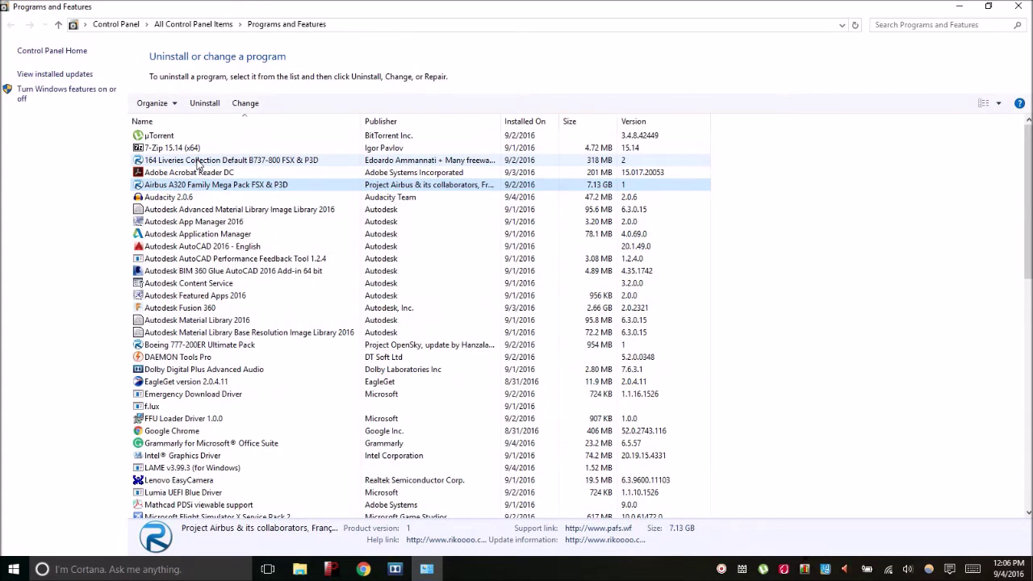
click(197, 162)
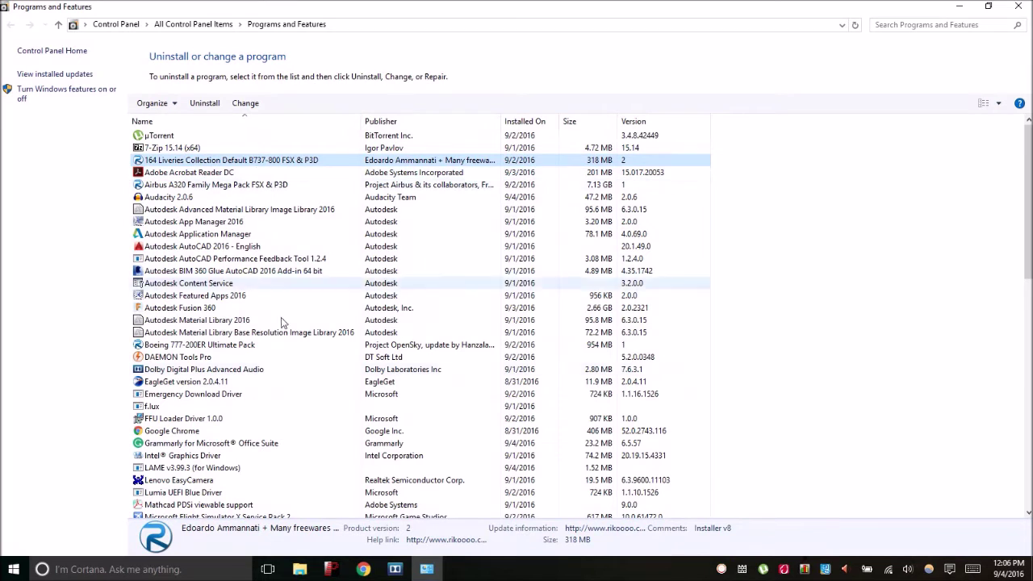
click(216, 345)
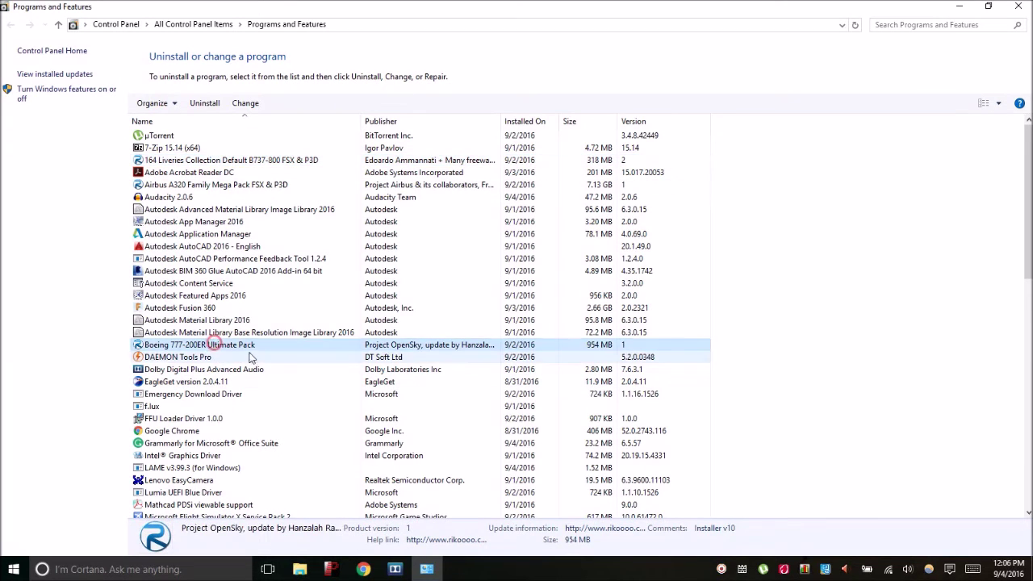
Examine the Microsoft Flight Simulator X Service Pack 2 entry and close Programs and Features.
scroll(252, 360, down, 2)
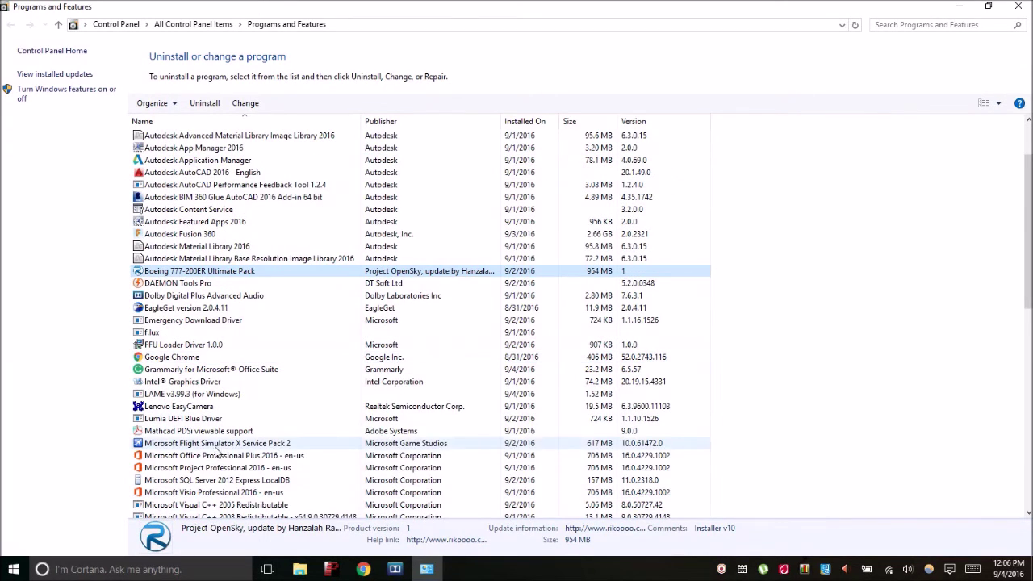
click(214, 445)
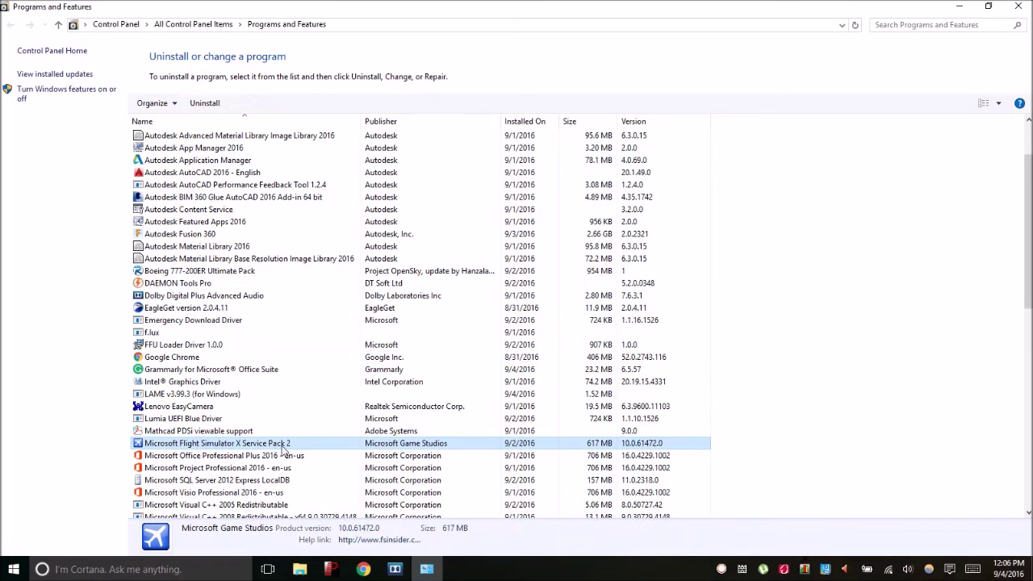
scroll(284, 453, down, 5)
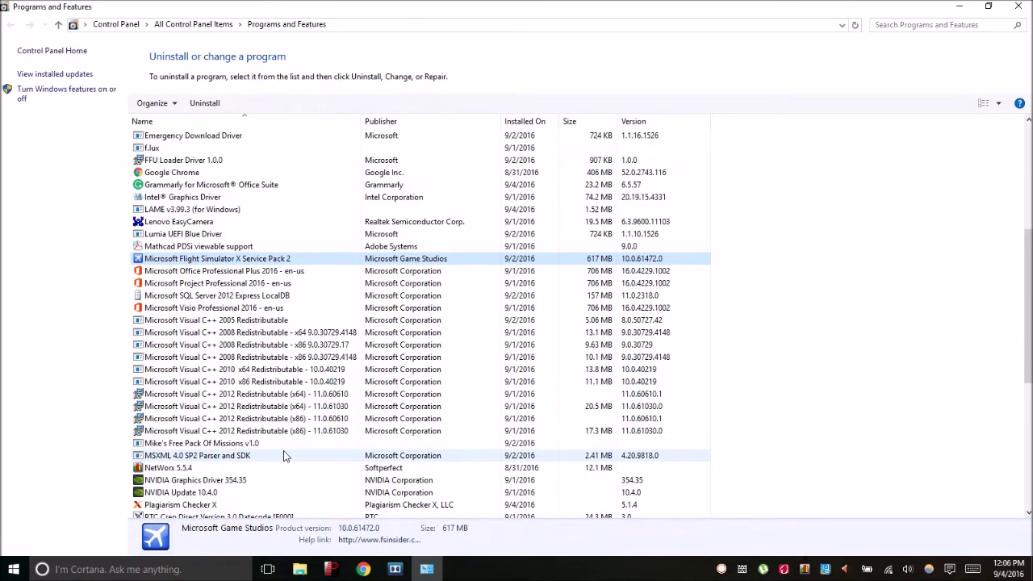
click(1018, 6)
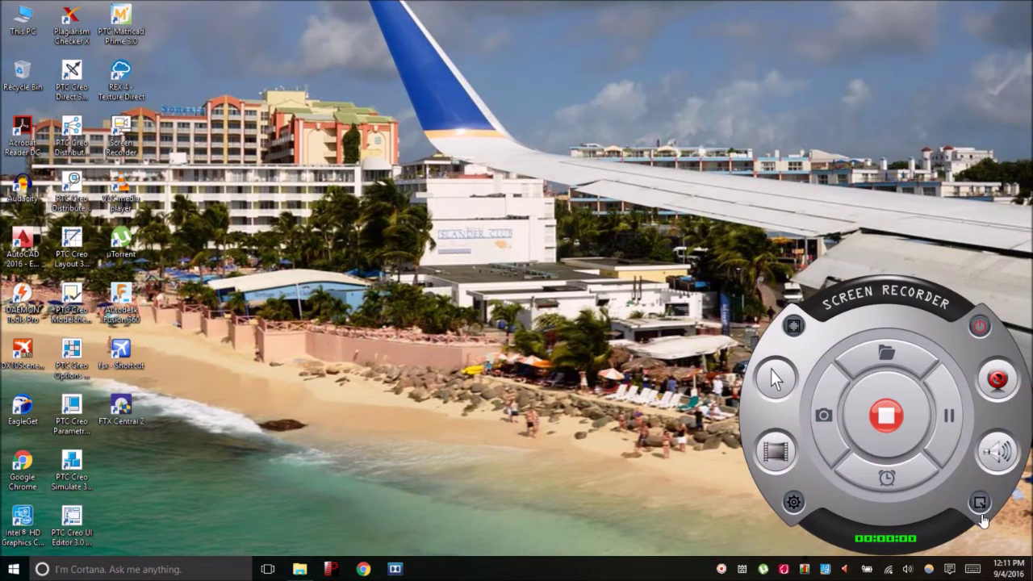
Check the available screen resolutions in the Windows advanced display settings, then close Settings.
click(980, 517)
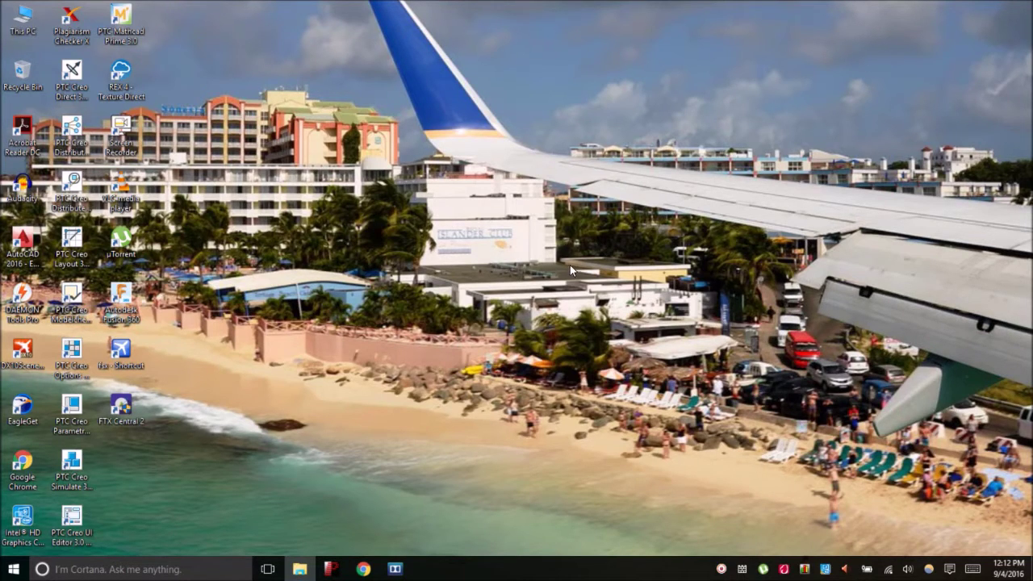
right_click(577, 110)
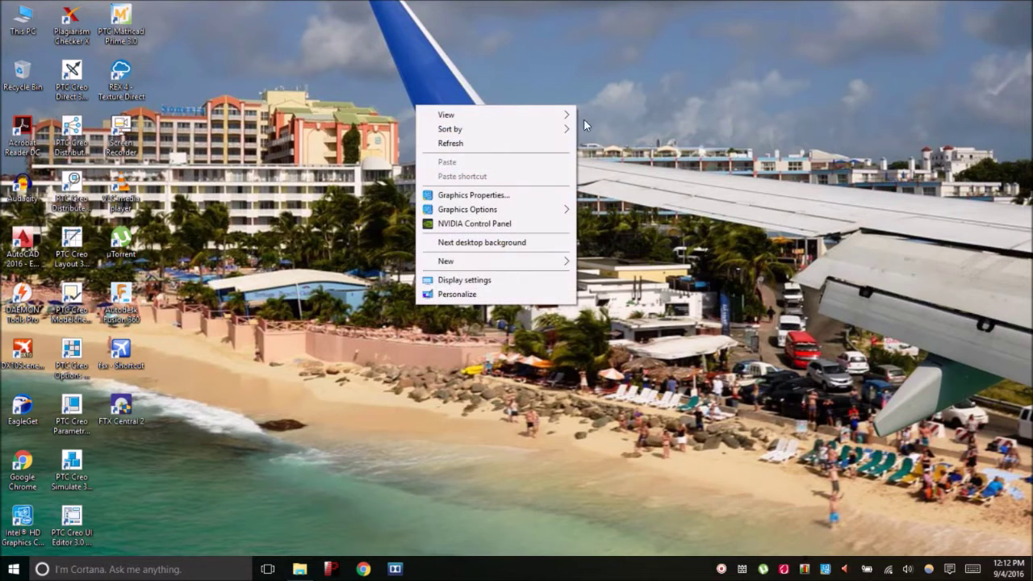
click(492, 279)
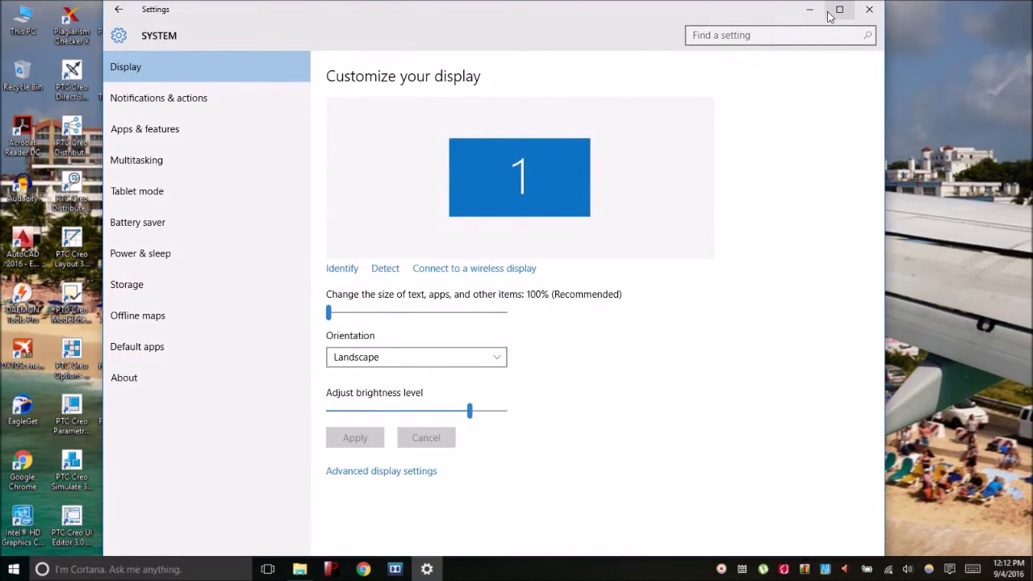
click(831, 11)
scroll(331, 468, down, 1)
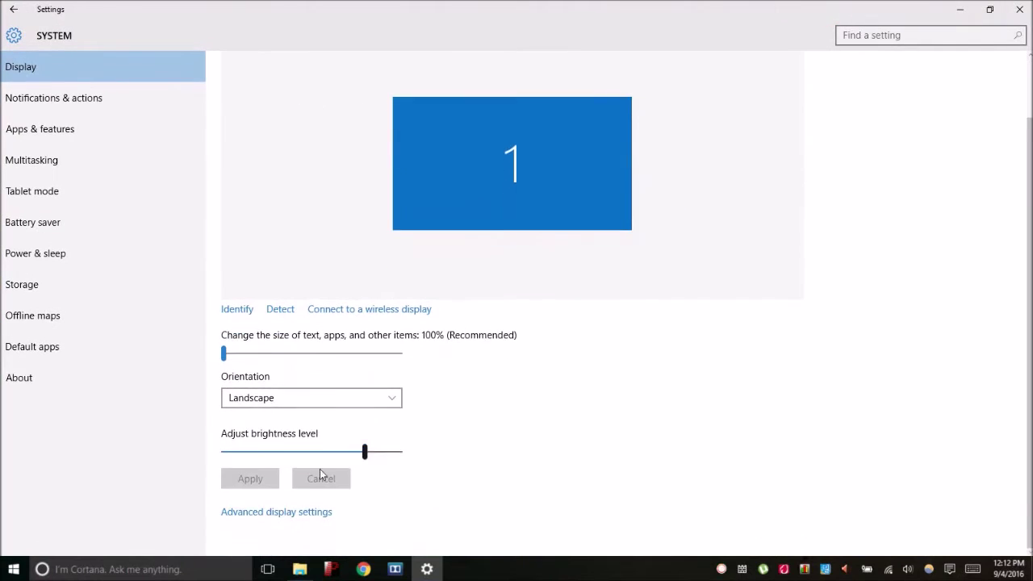
click(277, 511)
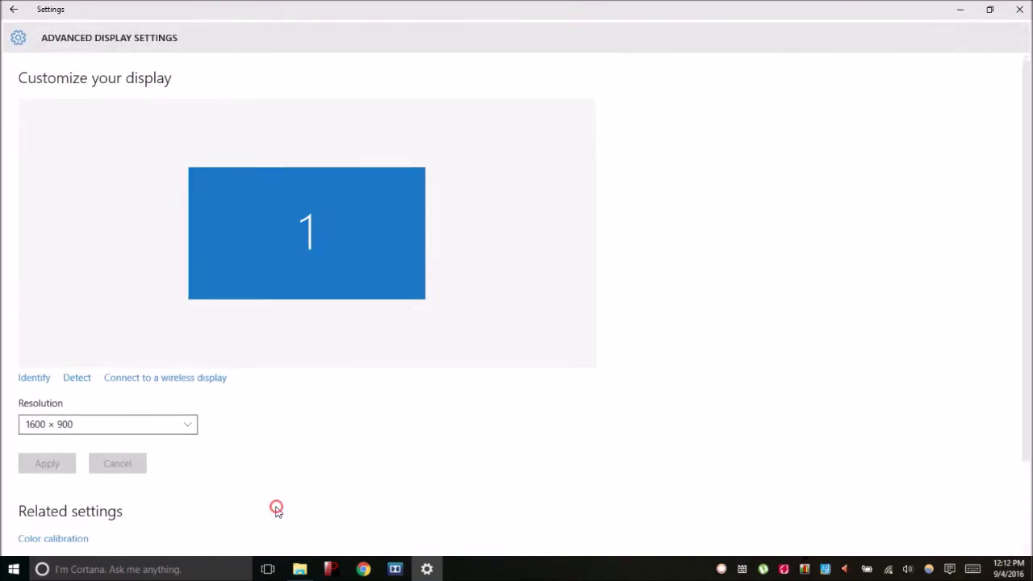
click(38, 432)
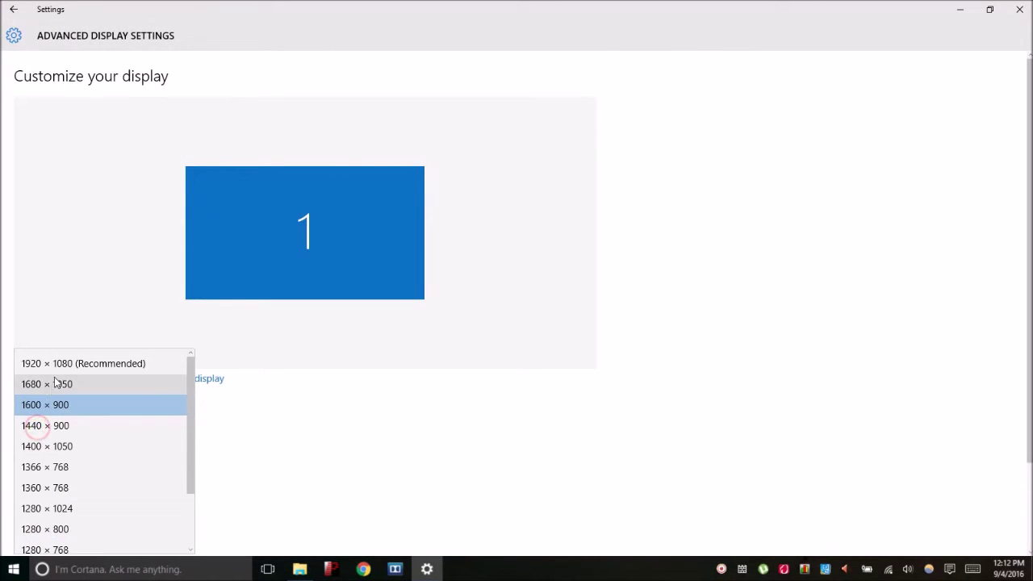
click(307, 401)
scroll(307, 419, down, 3)
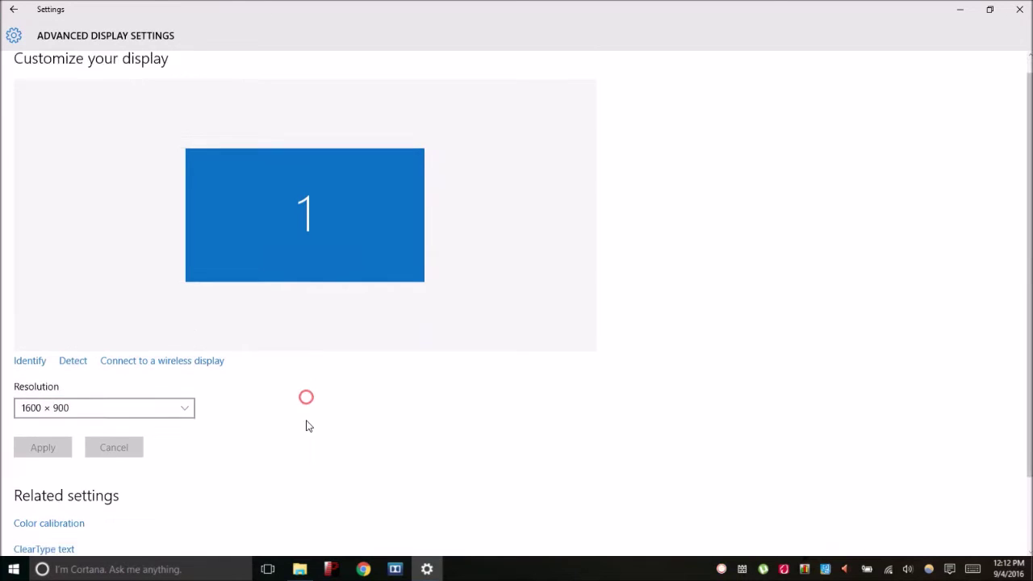
click(1019, 9)
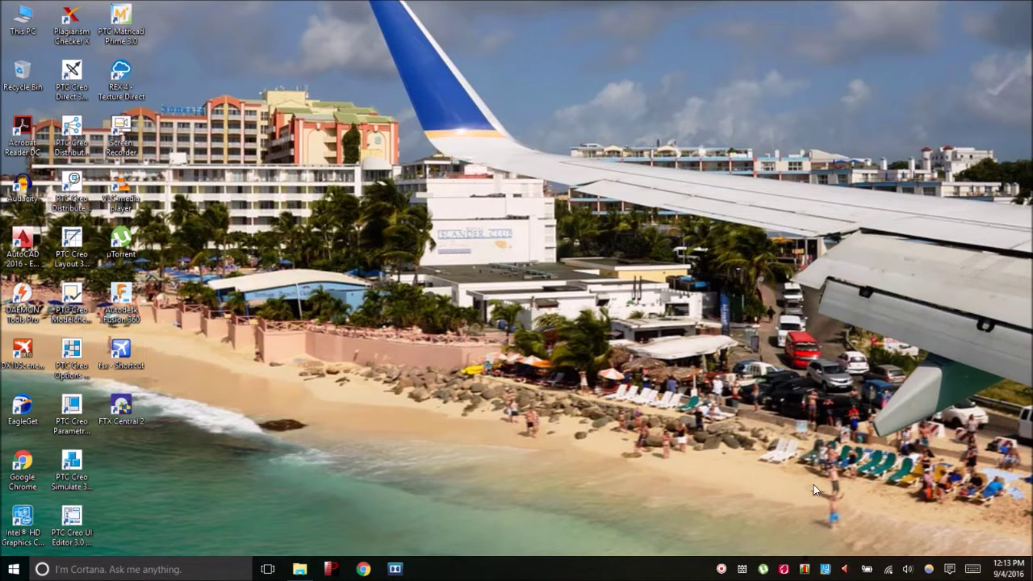
Switch to Flight Simulator X and lower the system volume to 8.
click(721, 571)
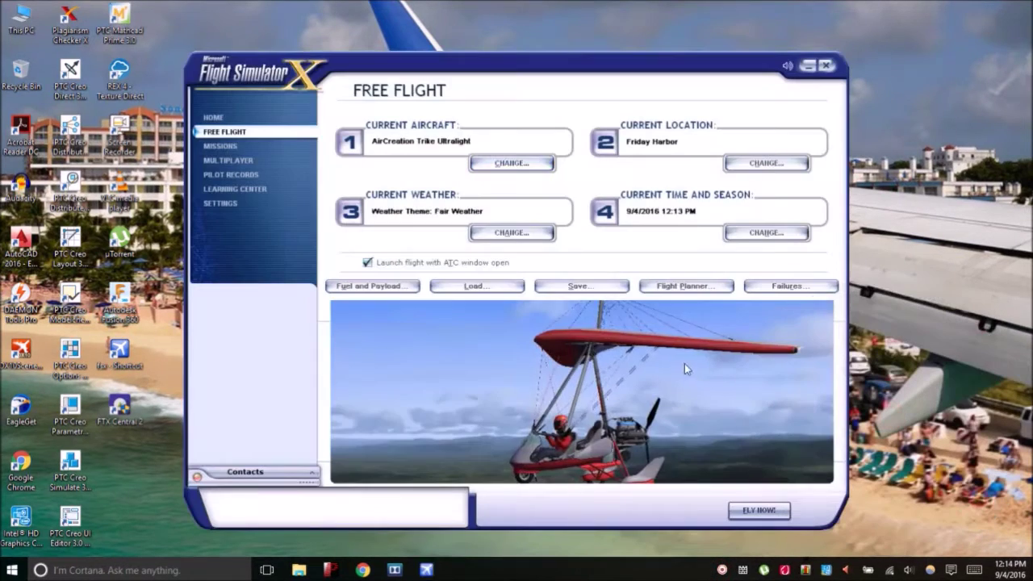
key(XF86AudioLowerVolume)
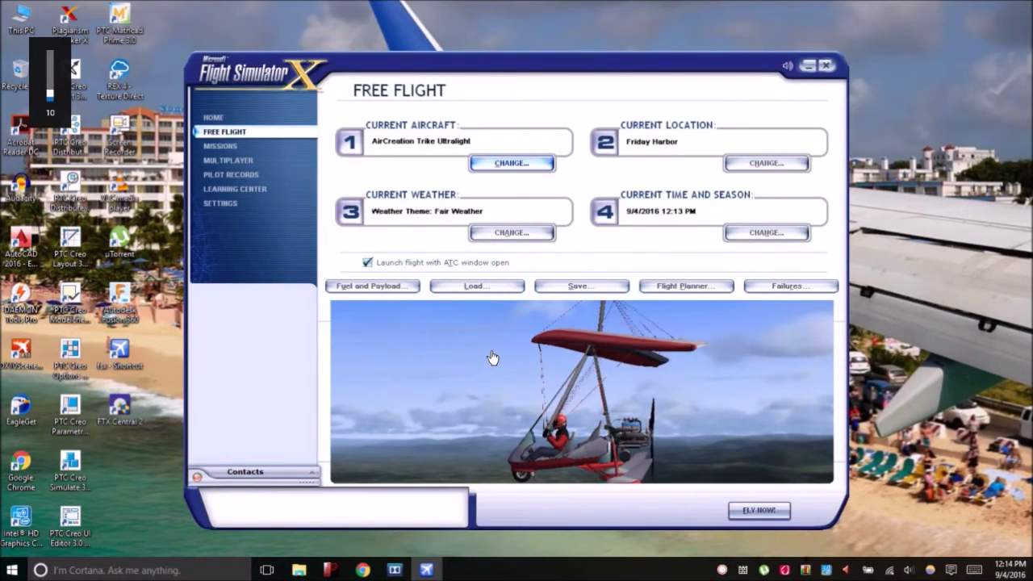
key(XF86AudioLowerVolume)
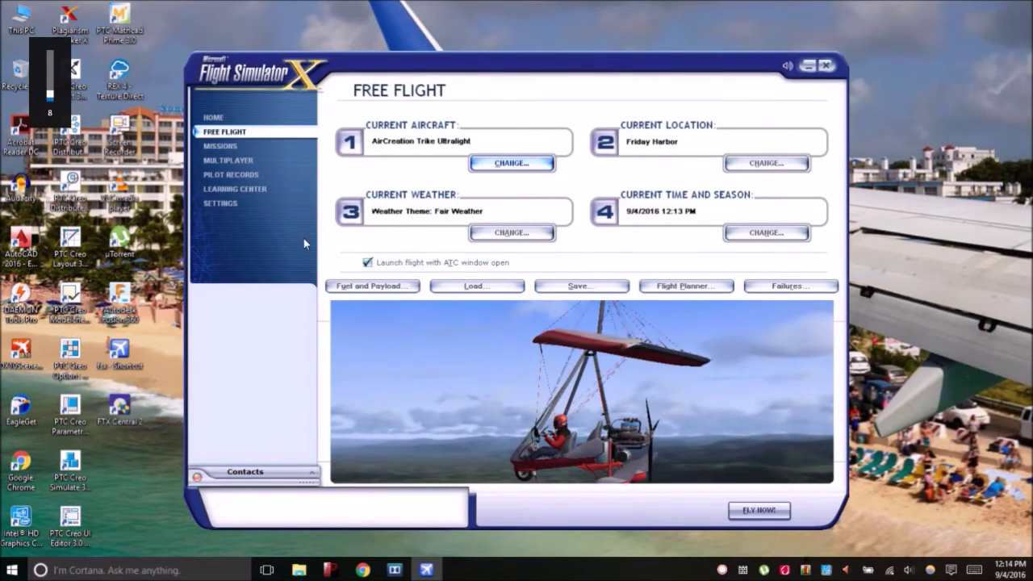
Examine the device, full screen resolution and filtering options in the simulator's custom graphics display settings.
click(269, 205)
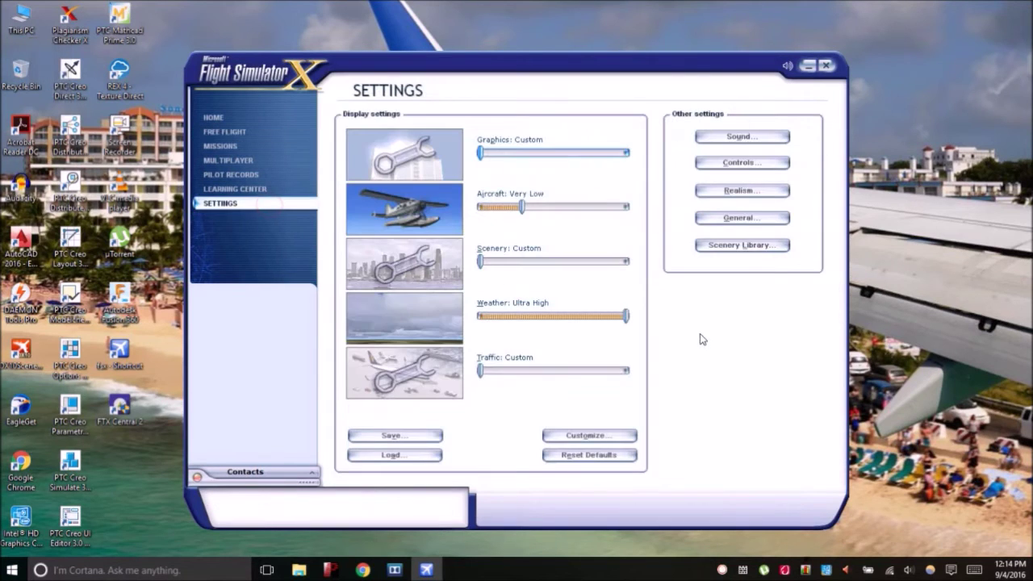
click(620, 439)
click(357, 224)
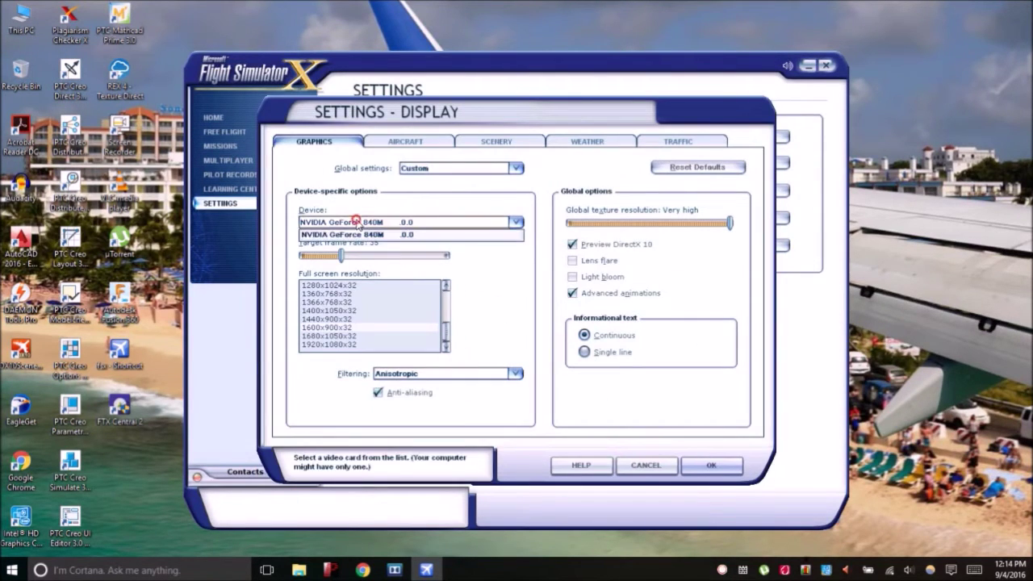
click(364, 219)
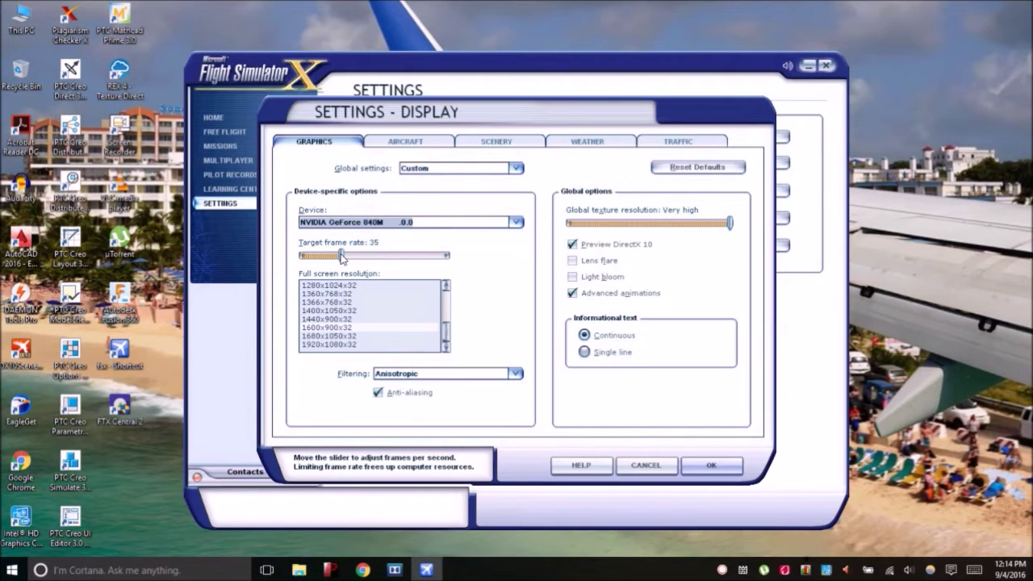
click(329, 327)
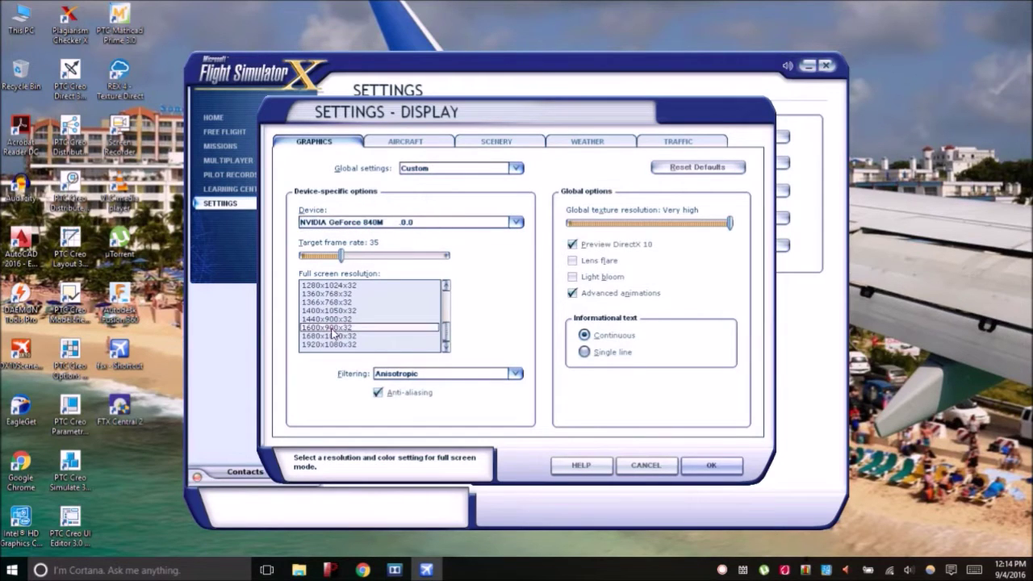
click(412, 376)
click(414, 375)
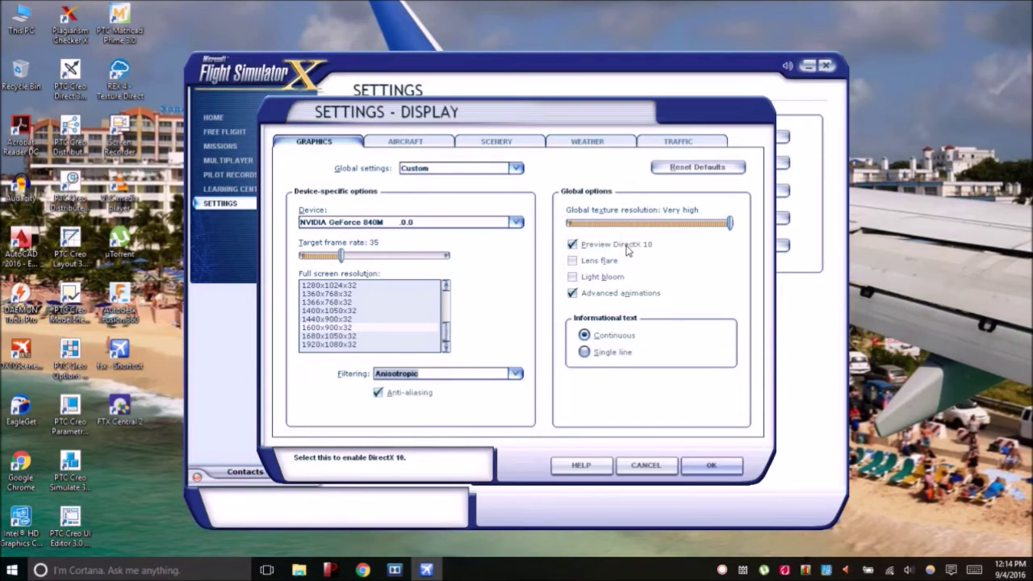
Examine the aircraft display settings, switching Show cockpit ToolTips on and off again.
click(381, 143)
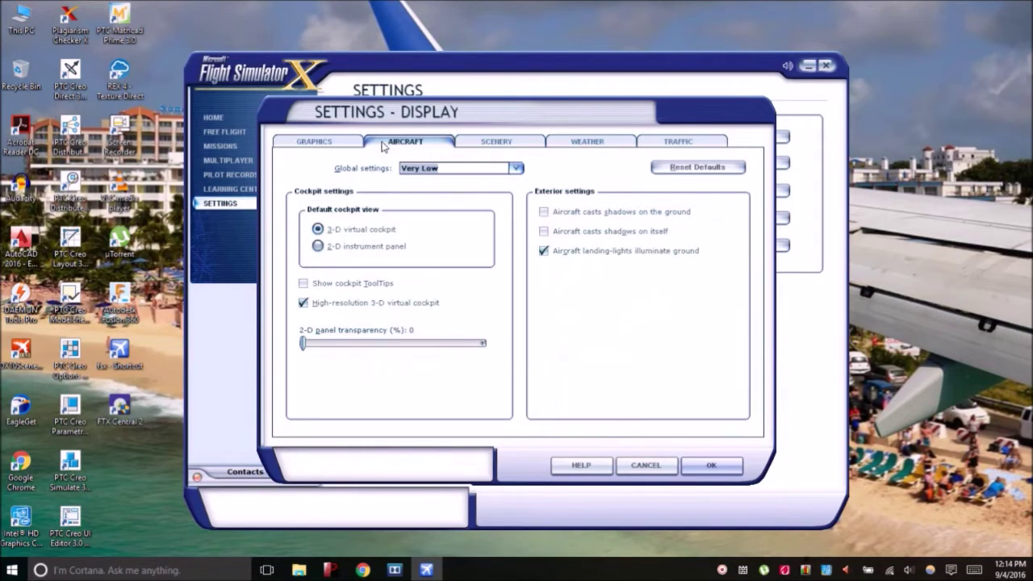
click(325, 288)
click(326, 287)
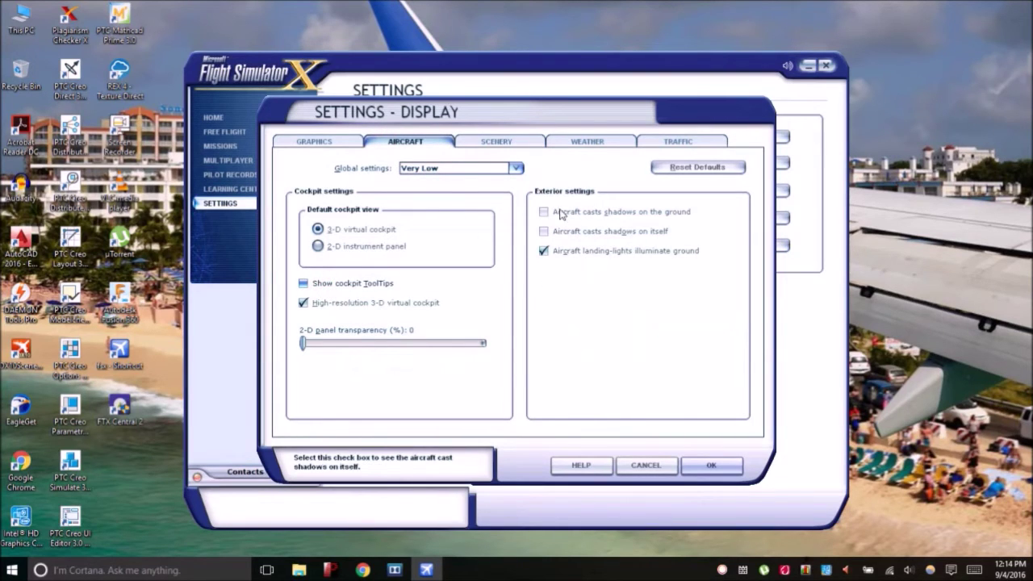
Examine the scenery display settings and the weather display settings.
click(469, 143)
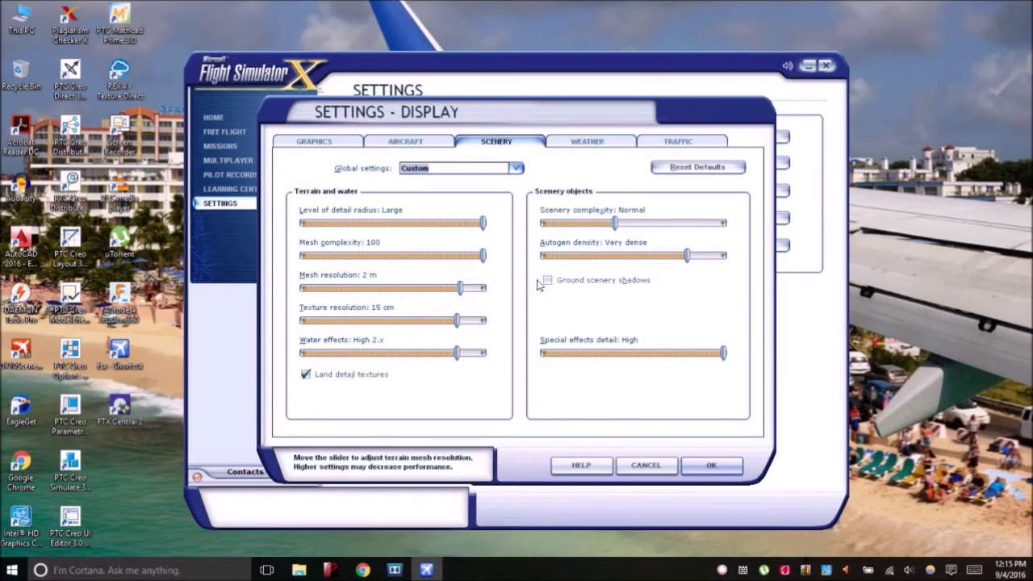
click(582, 140)
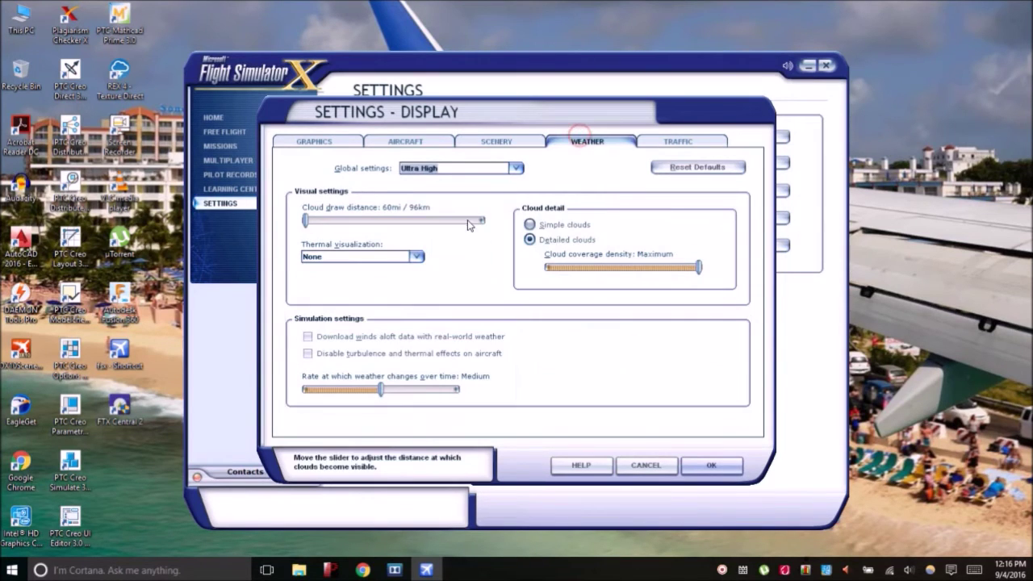
Set road vehicles to 51% in the traffic display settings and switch Show aircraft labels on and off again.
click(699, 145)
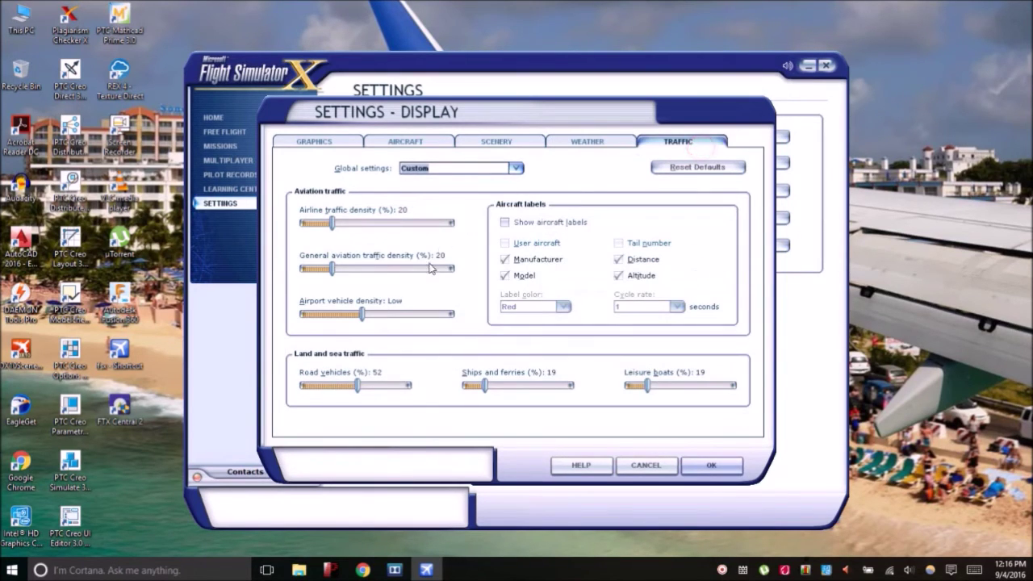
click(356, 386)
drag(357, 388, 355, 393)
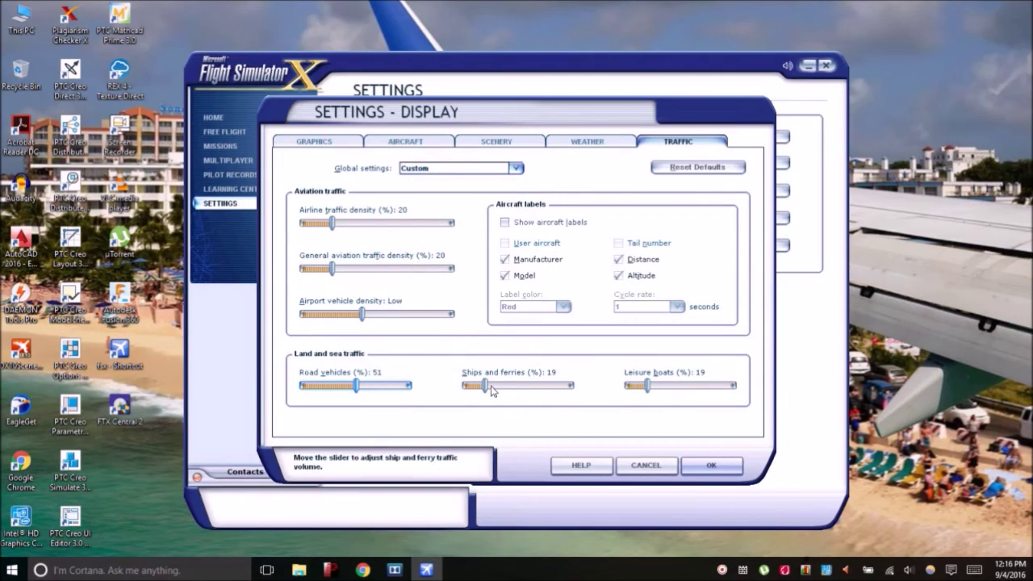
click(511, 223)
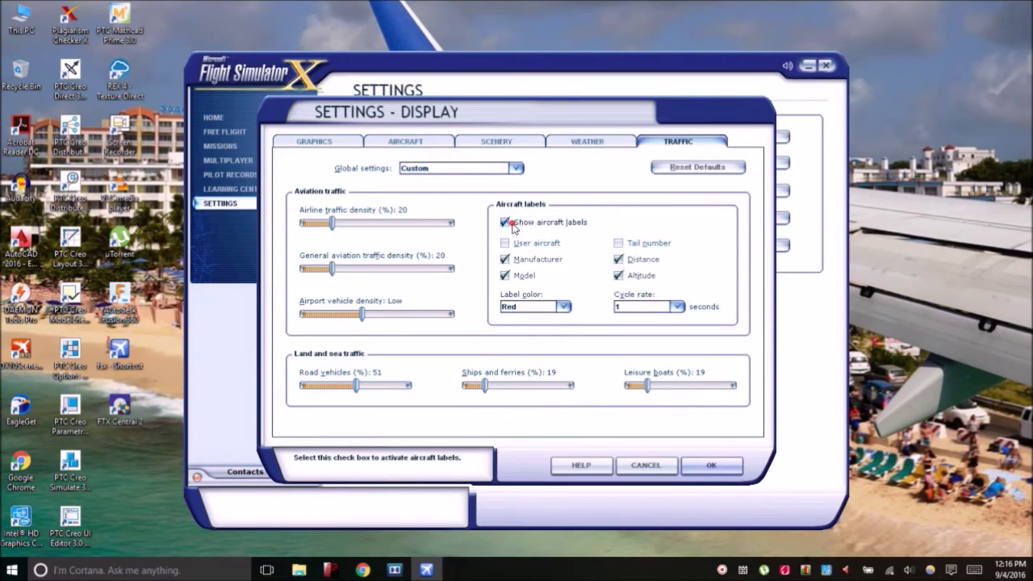
click(511, 224)
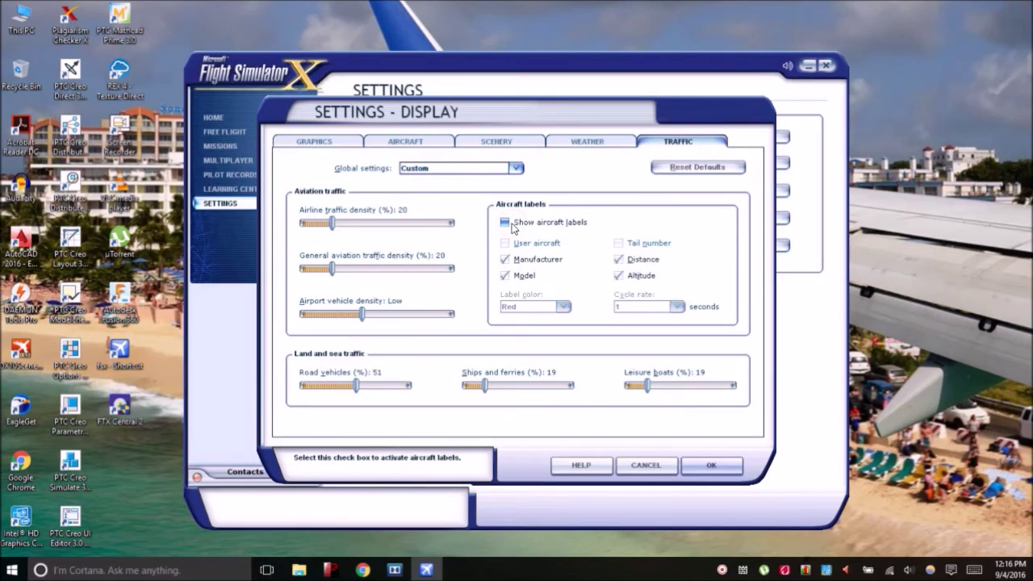